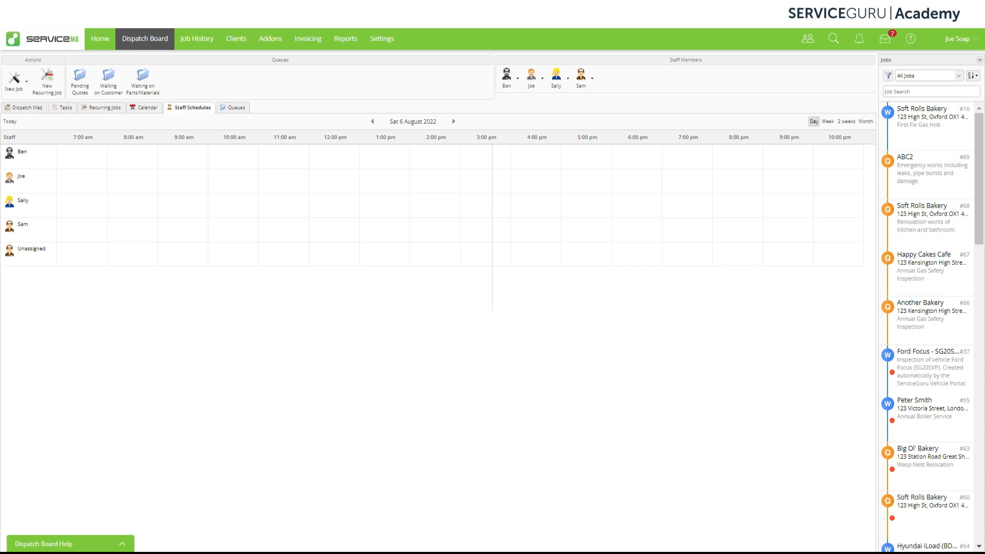
Step: Open the Soft Rolls Bakery "First Fix Gas Hob" job and launch its Timesheets & Expenses add-on
{"action": "double_click", "coordinate": [940, 121]}
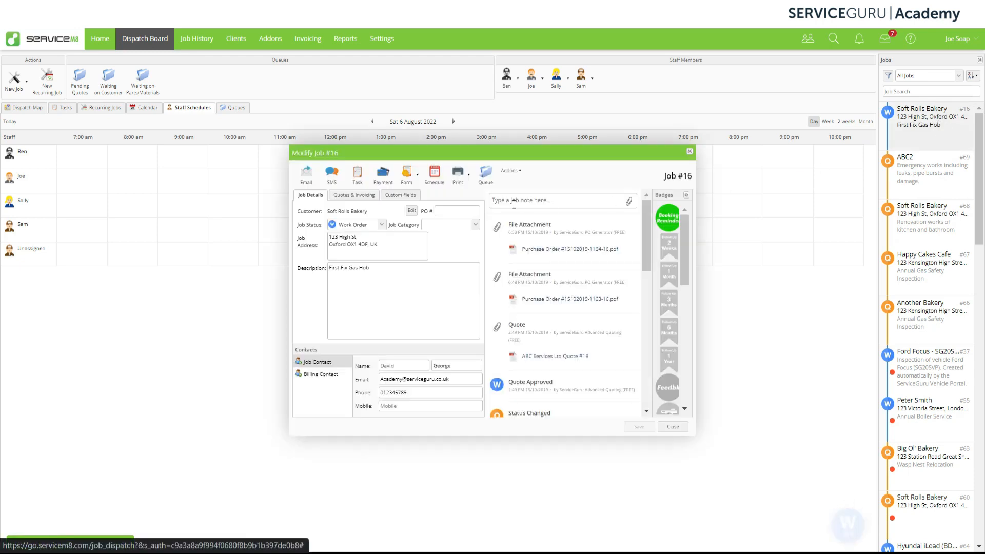
{"action": "left_click", "coordinate": [510, 172]}
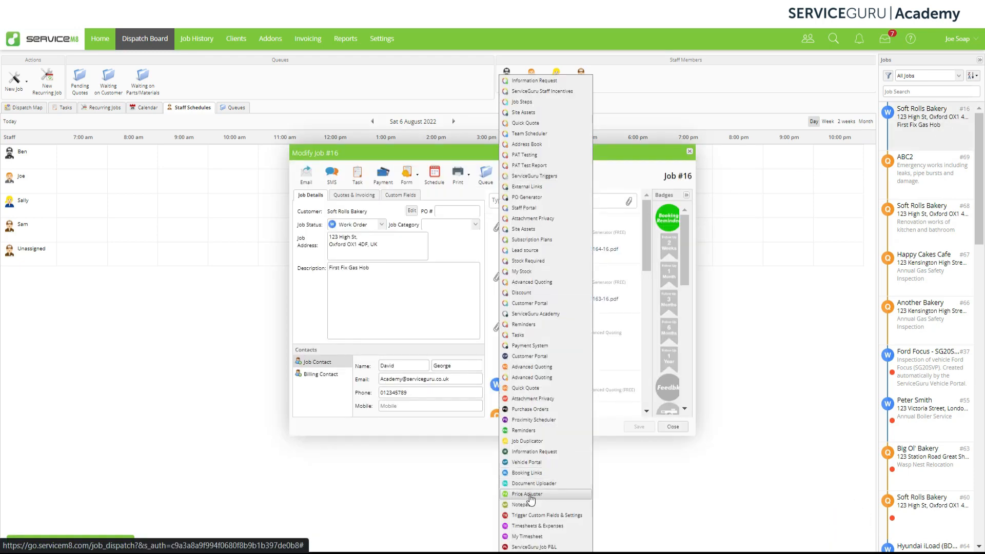
{"action": "left_click", "coordinate": [532, 526]}
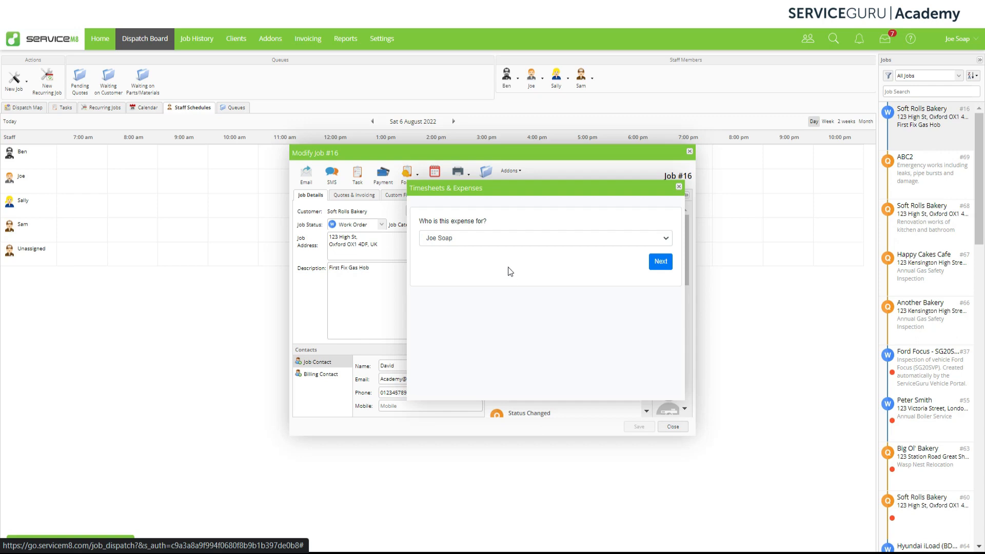
Step: Start a Parking expense for the preselected staff member and enter an amount of 10
{"action": "left_click", "coordinate": [662, 262]}
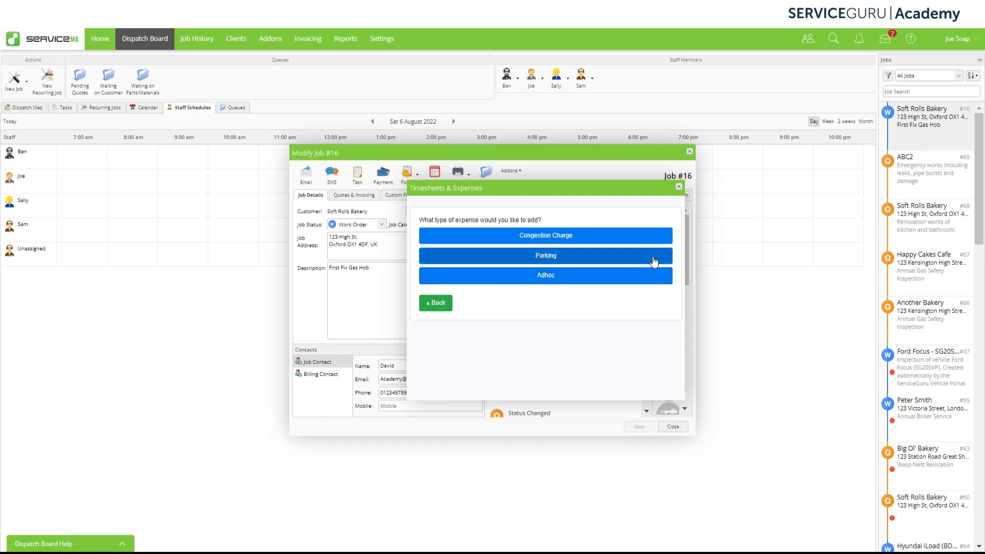
{"action": "left_click", "coordinate": [655, 262]}
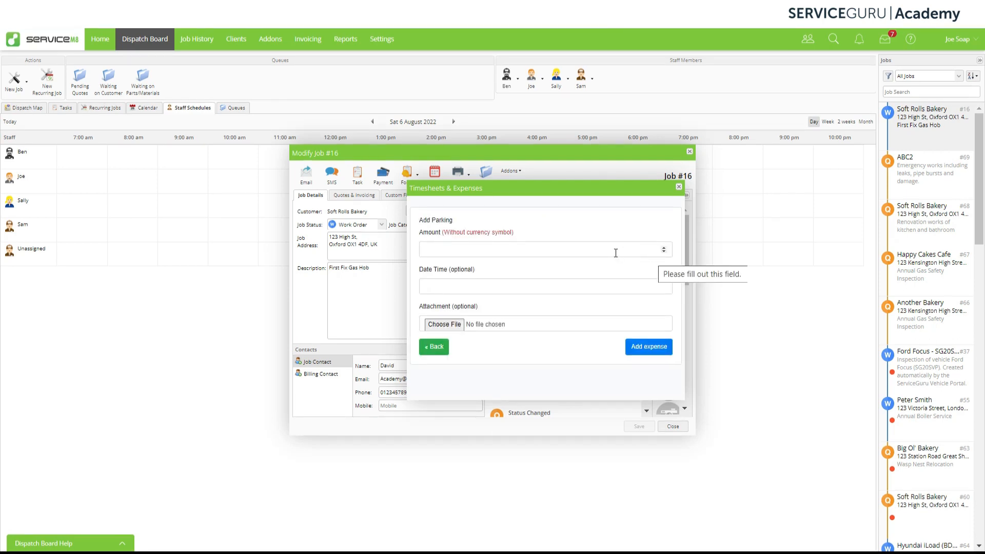
{"action": "left_click", "coordinate": [460, 250]}
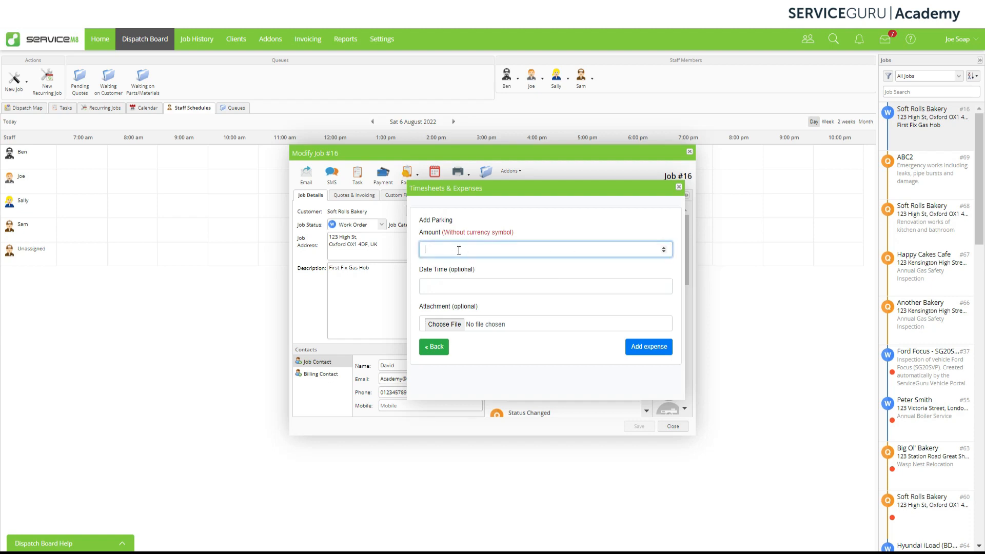
{"action": "type", "text": "10"}
{"action": "left_click", "coordinate": [447, 288]}
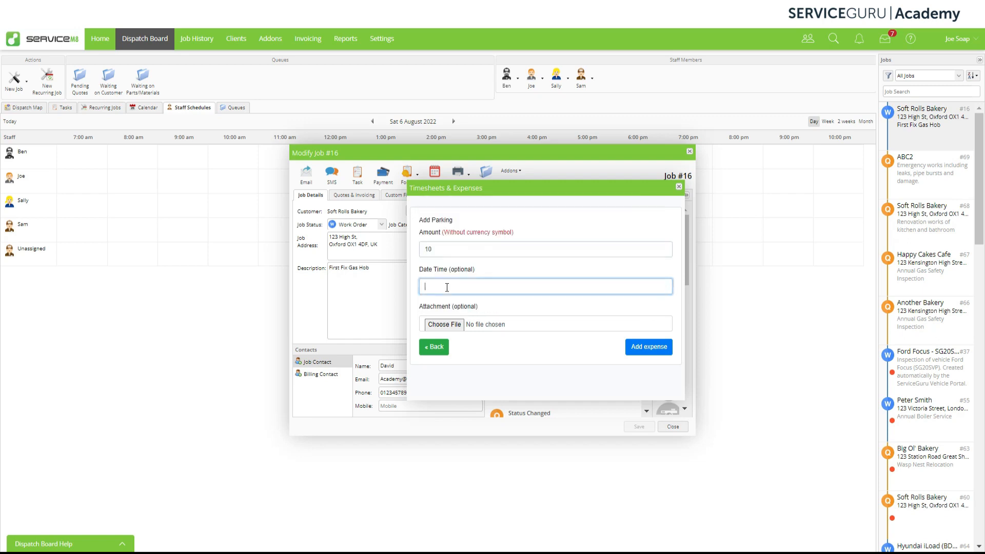
{"action": "left_click", "coordinate": [448, 289]}
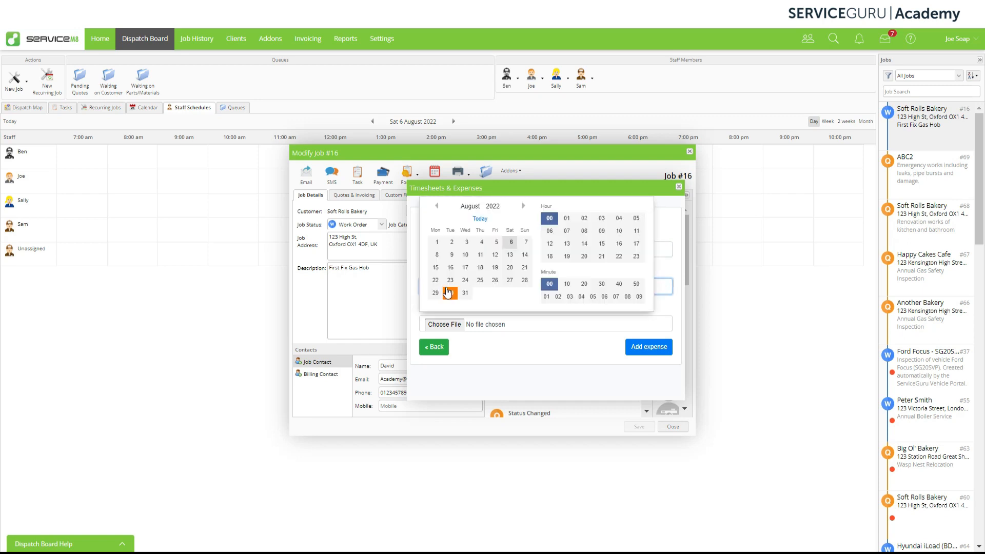
{"action": "left_click", "coordinate": [482, 242]}
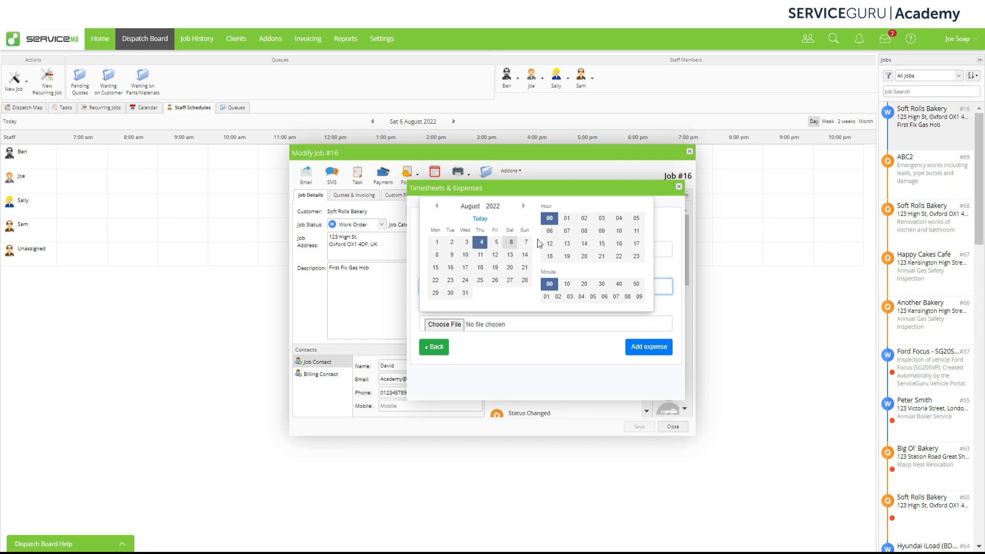
{"action": "left_click", "coordinate": [567, 232]}
{"action": "left_click", "coordinate": [603, 285]}
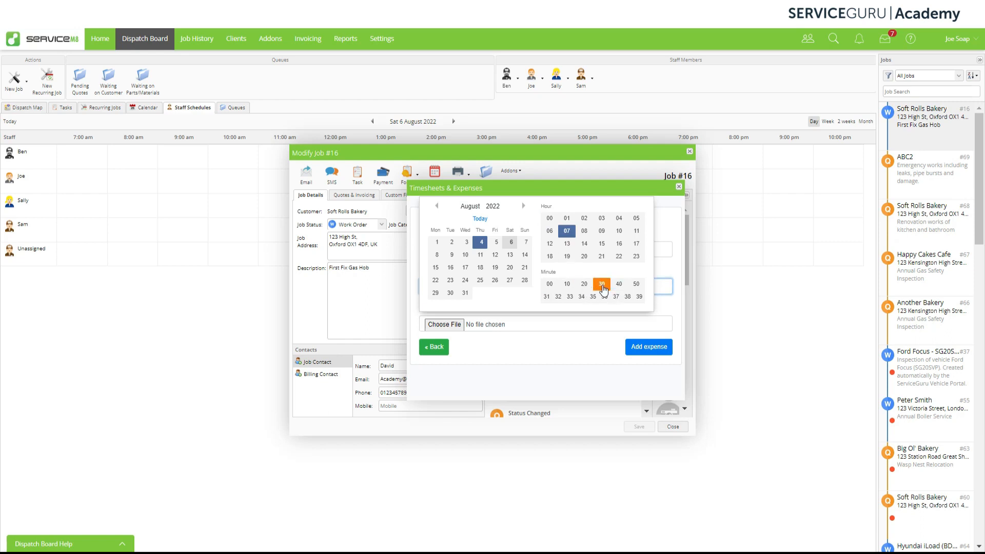
{"action": "left_click", "coordinate": [573, 344]}
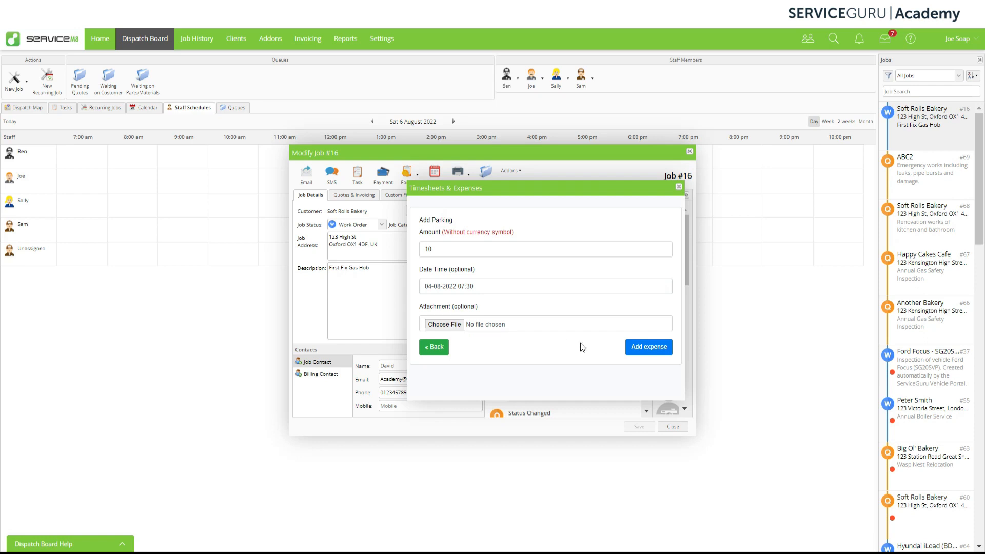
{"action": "left_click", "coordinate": [637, 356]}
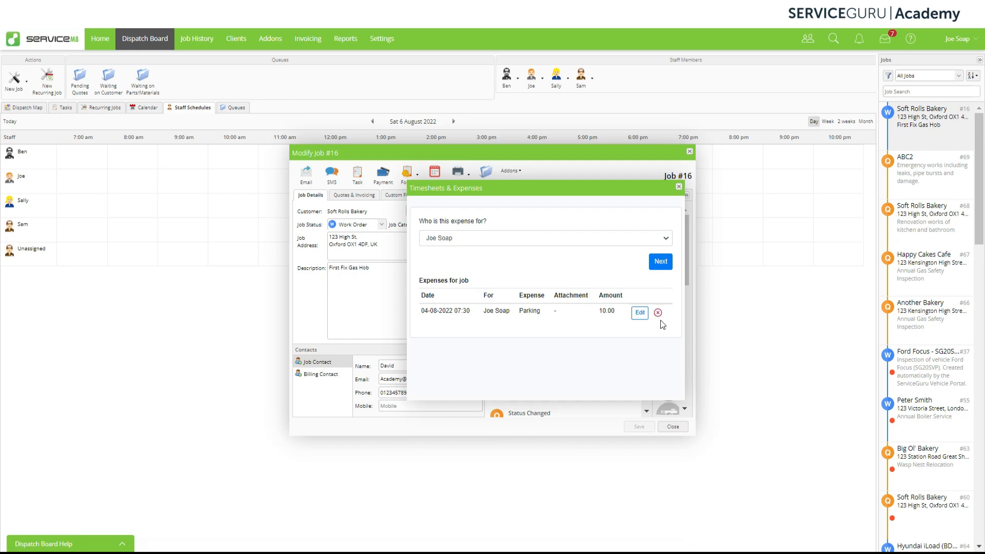
Step: Start a Congestion Charge expense for the same staff member and enter an amount of 20
{"action": "left_click", "coordinate": [662, 263]}
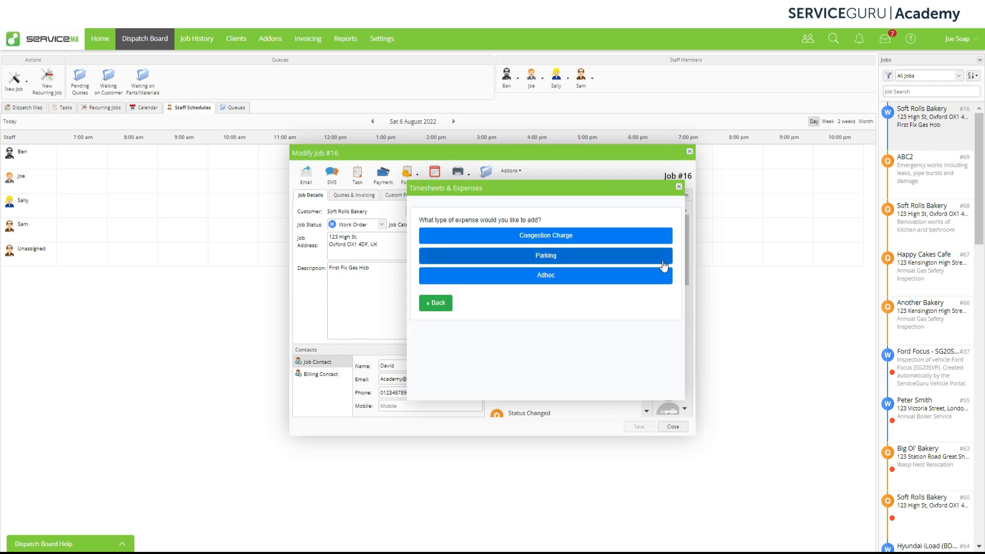
{"action": "left_click", "coordinate": [636, 241]}
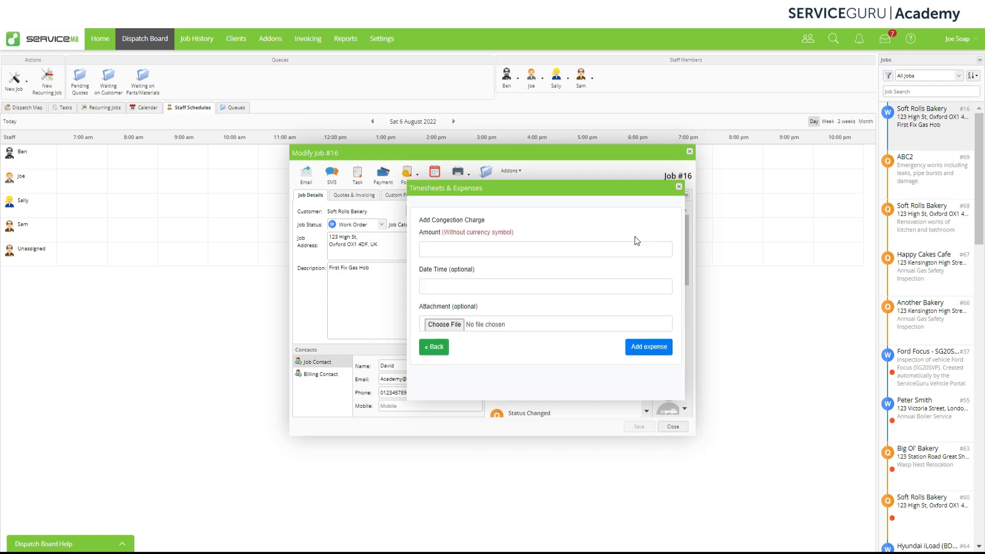
{"action": "left_click", "coordinate": [583, 249]}
{"action": "type", "text": "20"}
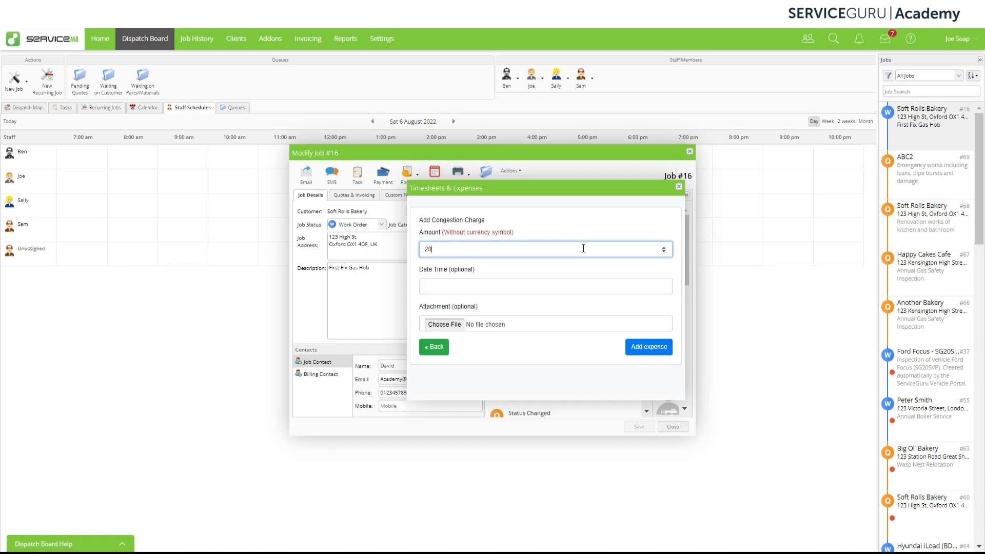
{"action": "left_click", "coordinate": [552, 287]}
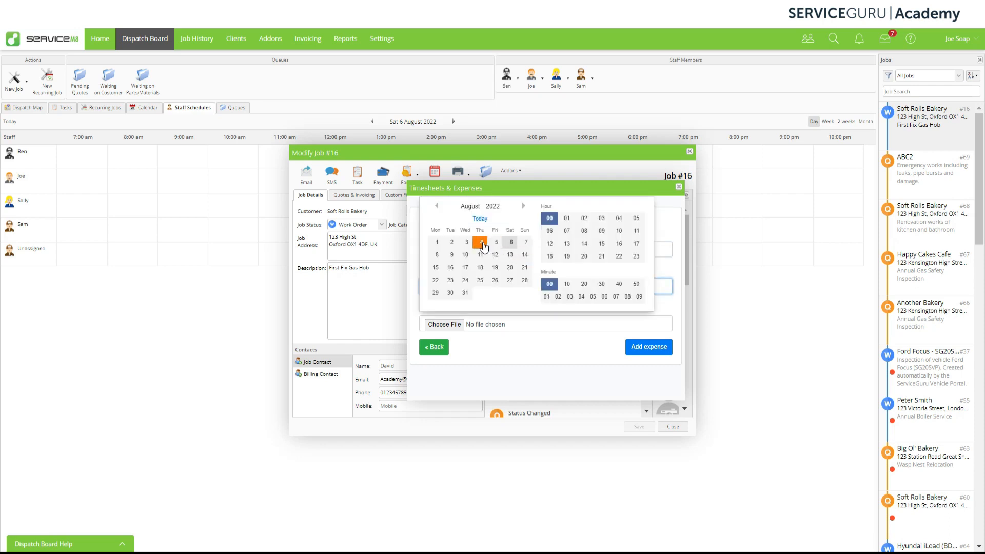
{"action": "left_click", "coordinate": [482, 244]}
{"action": "left_click", "coordinate": [549, 231]}
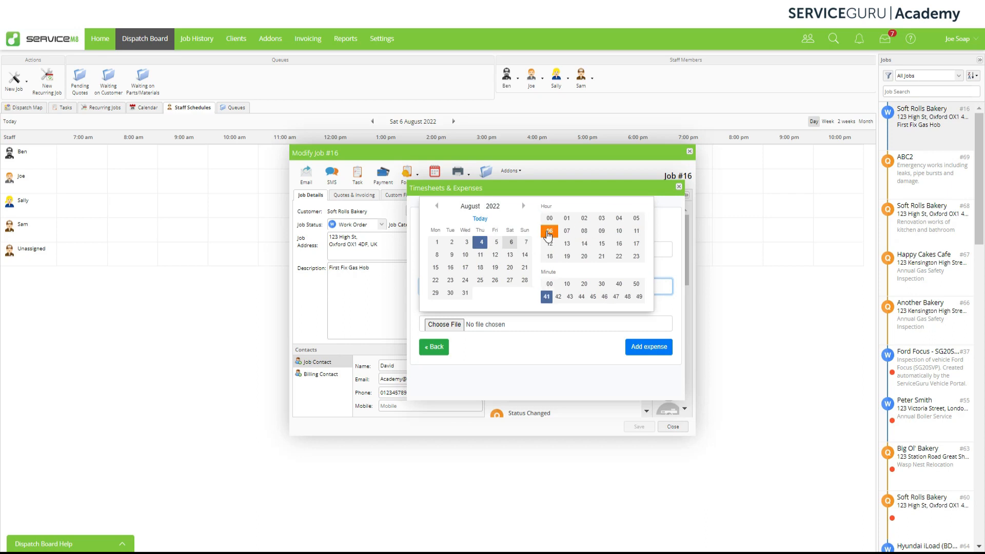
{"action": "left_click", "coordinate": [567, 285]}
{"action": "left_click", "coordinate": [617, 327]}
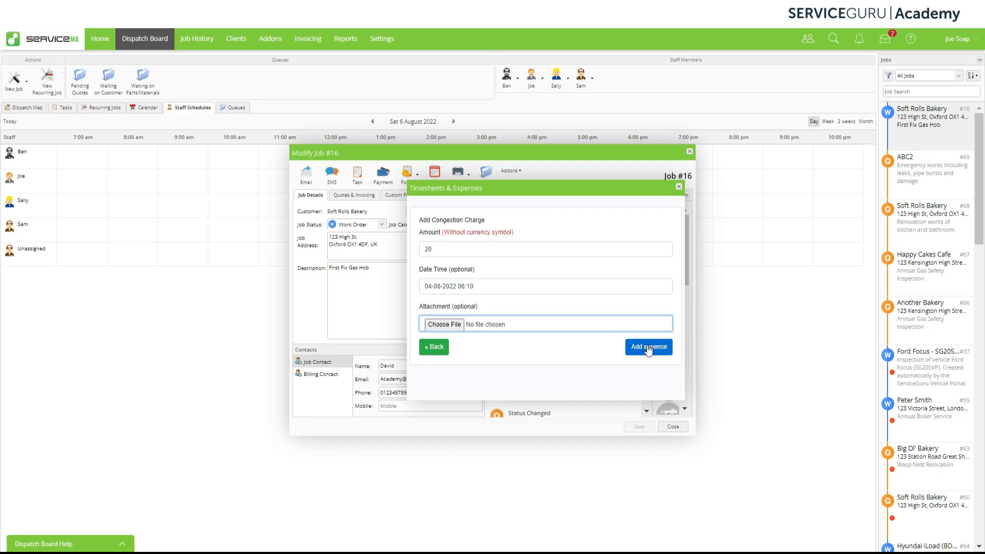
{"action": "left_click", "coordinate": [648, 347]}
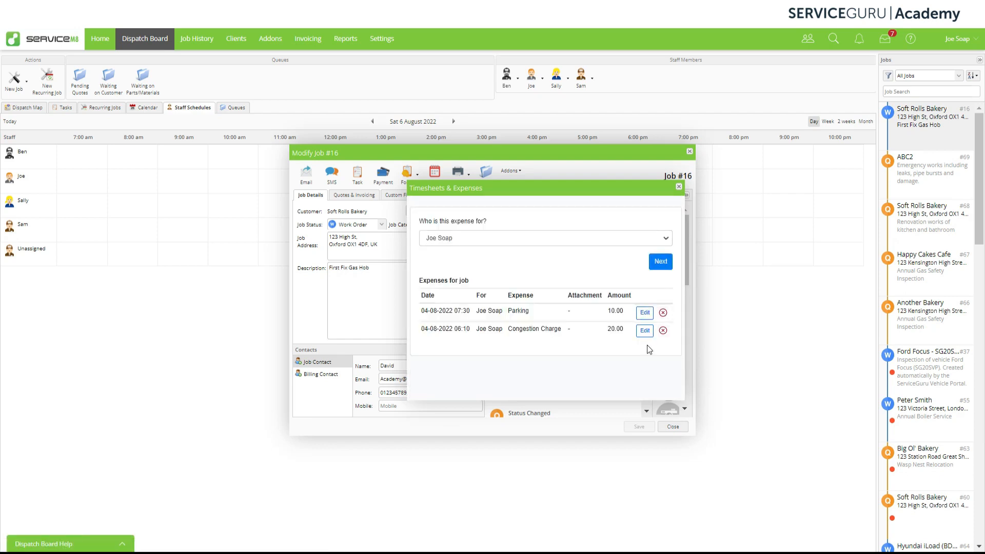
Step: Start an Adhoc expense for the same staff member with the note "Lunch" and an amount of 5.50
{"action": "left_click", "coordinate": [664, 263]}
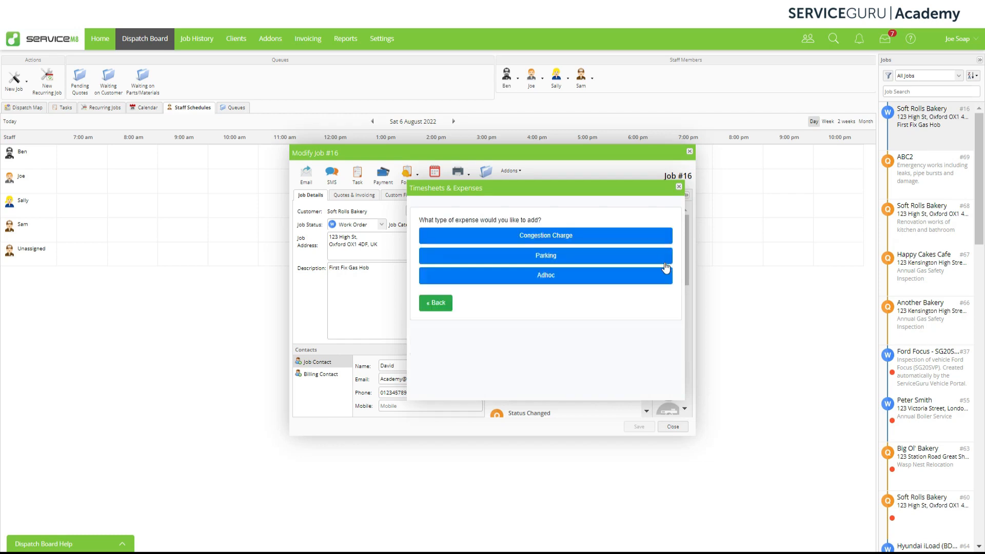
{"action": "left_click", "coordinate": [617, 281]}
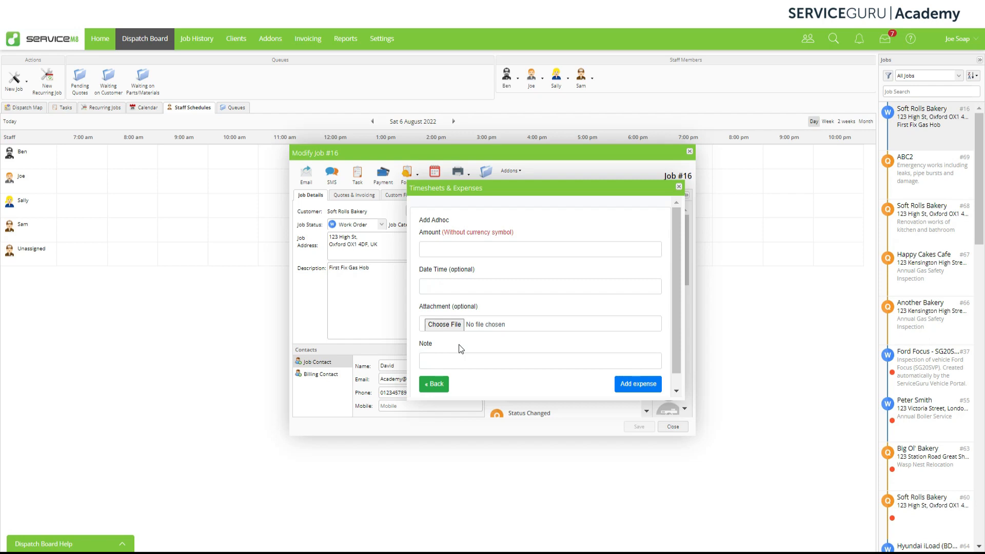
{"action": "left_click", "coordinate": [460, 361]}
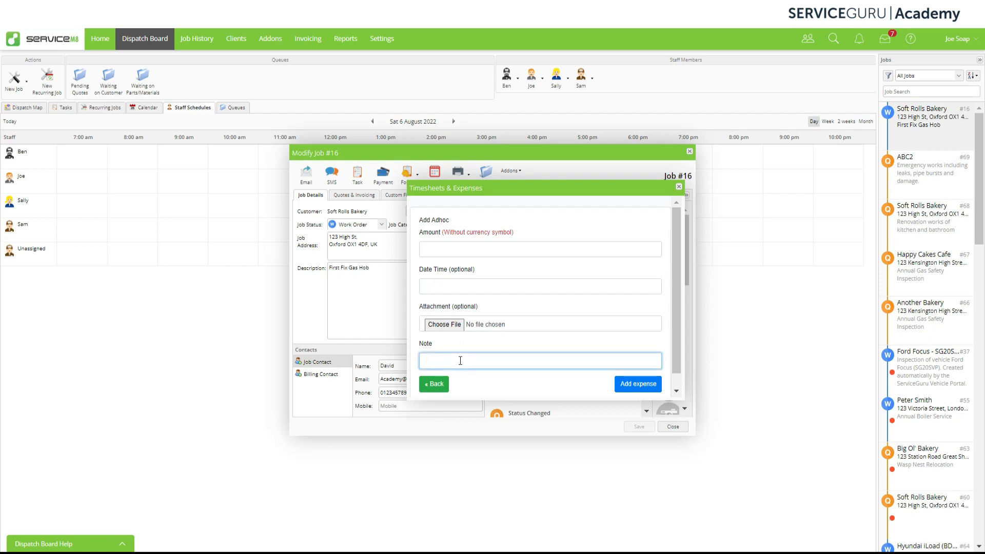
{"action": "type", "text": "Lunch"}
{"action": "left_click", "coordinate": [480, 248]}
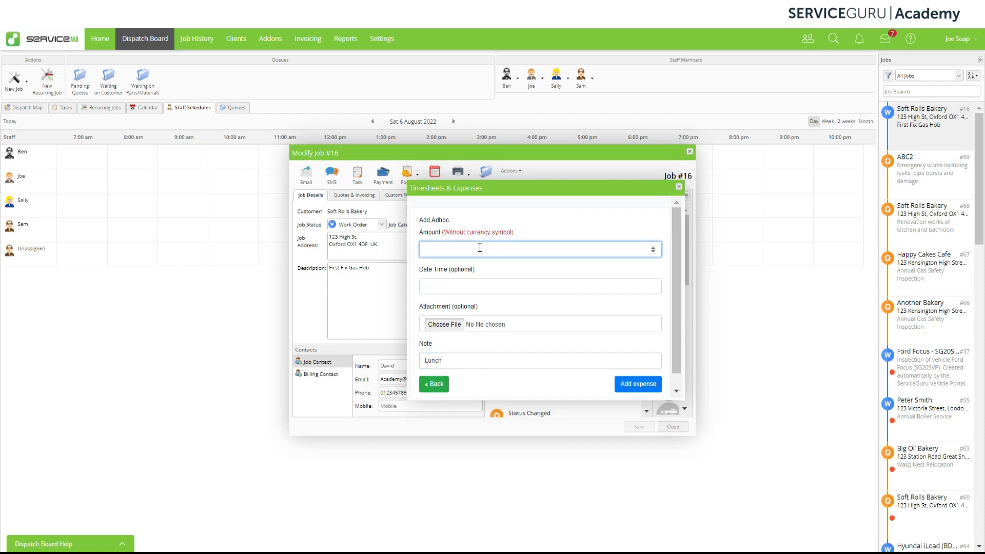
{"action": "type", "text": "5.50"}
{"action": "left_click", "coordinate": [465, 287]}
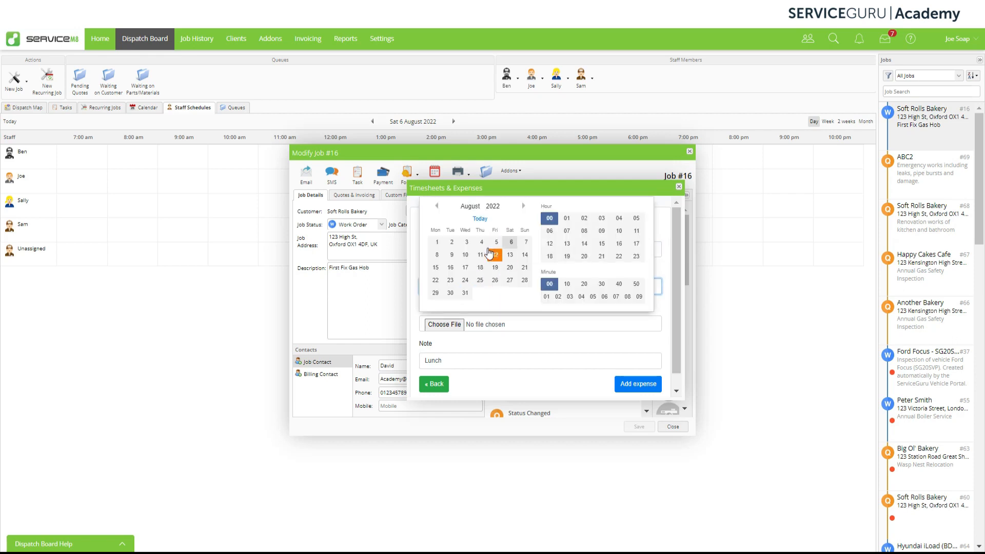
{"action": "left_click", "coordinate": [481, 241]}
{"action": "left_click", "coordinate": [619, 230]}
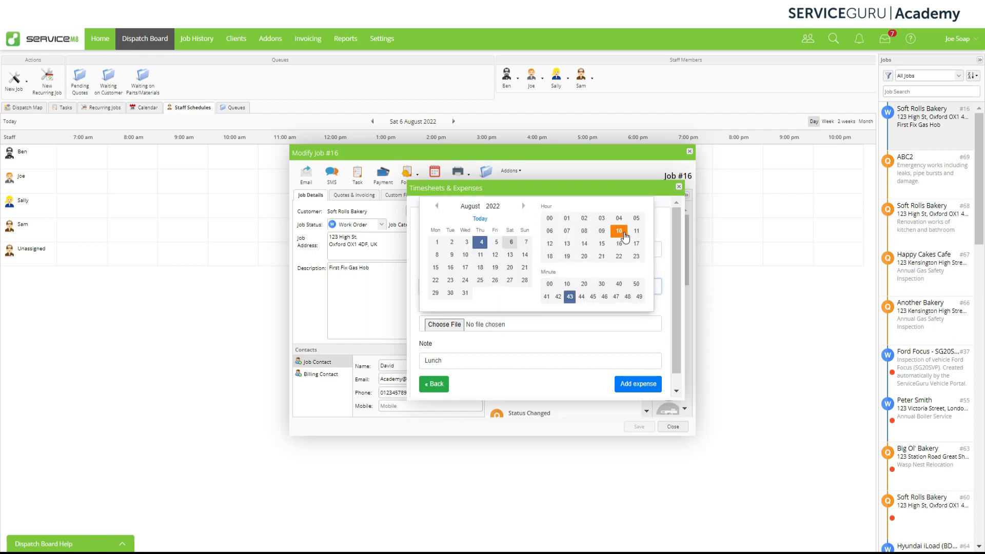
{"action": "left_click", "coordinate": [549, 283]}
{"action": "left_click", "coordinate": [566, 323]}
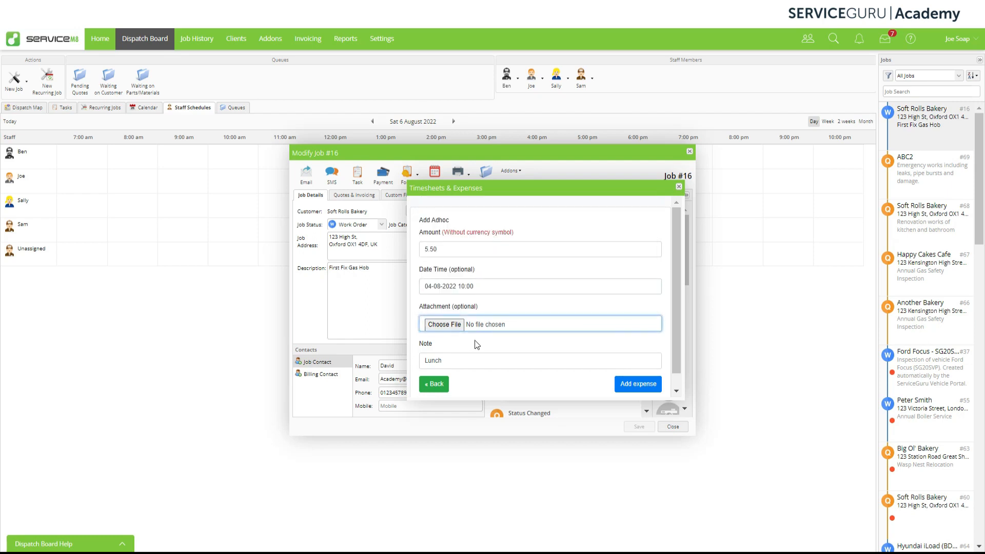
{"action": "left_click", "coordinate": [626, 383]}
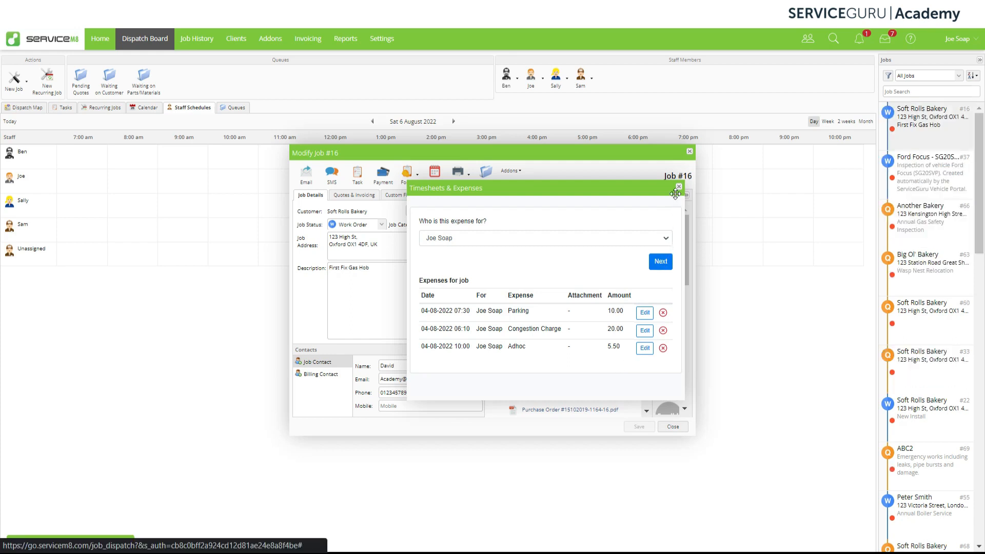
Step: Close the expenses window and open the job's recorded time from its quoting and invoicing details
{"action": "left_click", "coordinate": [678, 187]}
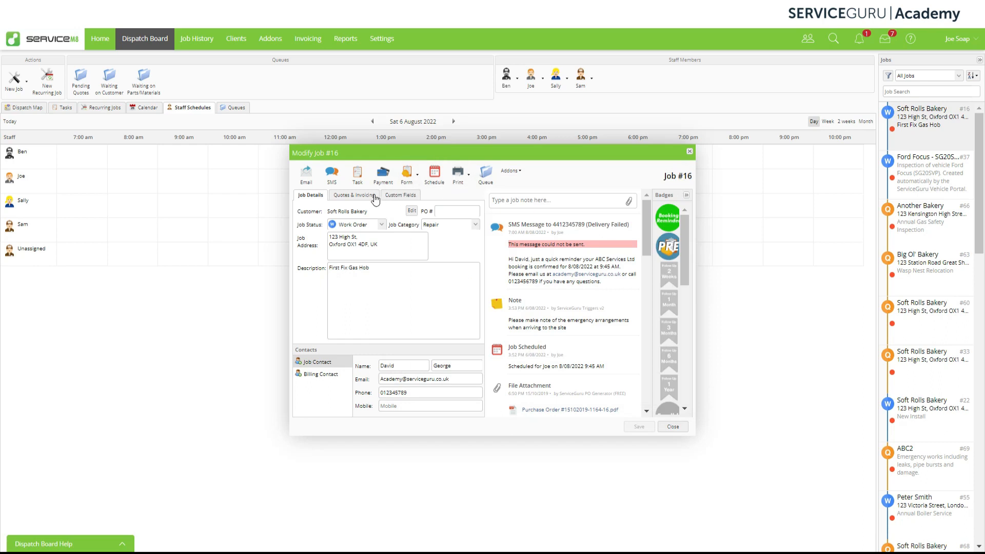
{"action": "left_click", "coordinate": [369, 200]}
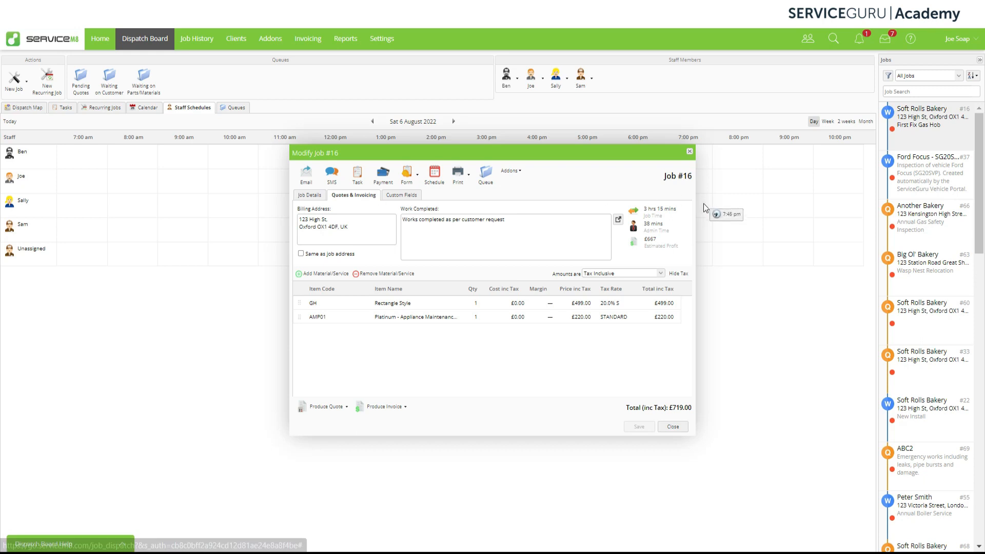
{"action": "mouse_move", "coordinate": [684, 220]}
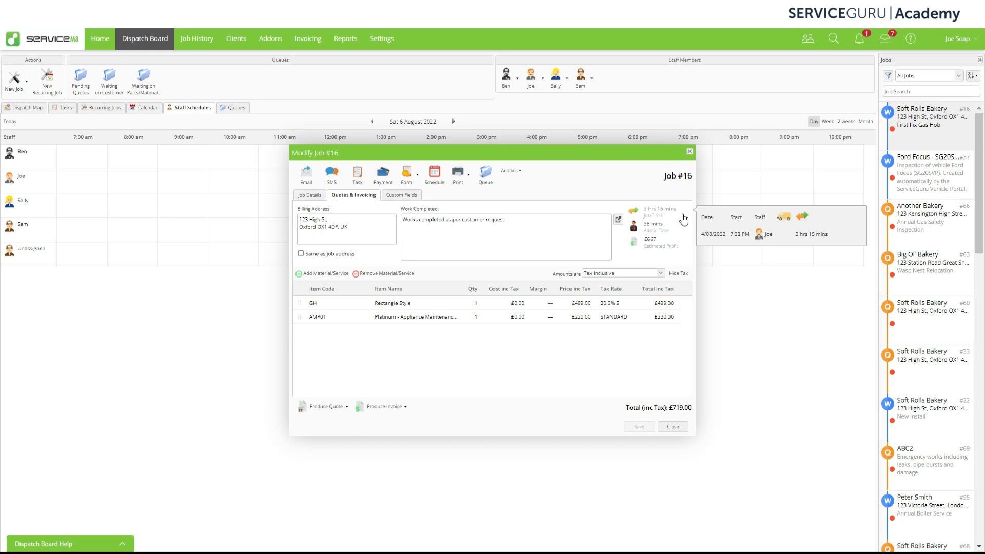
{"action": "left_click", "coordinate": [684, 220]}
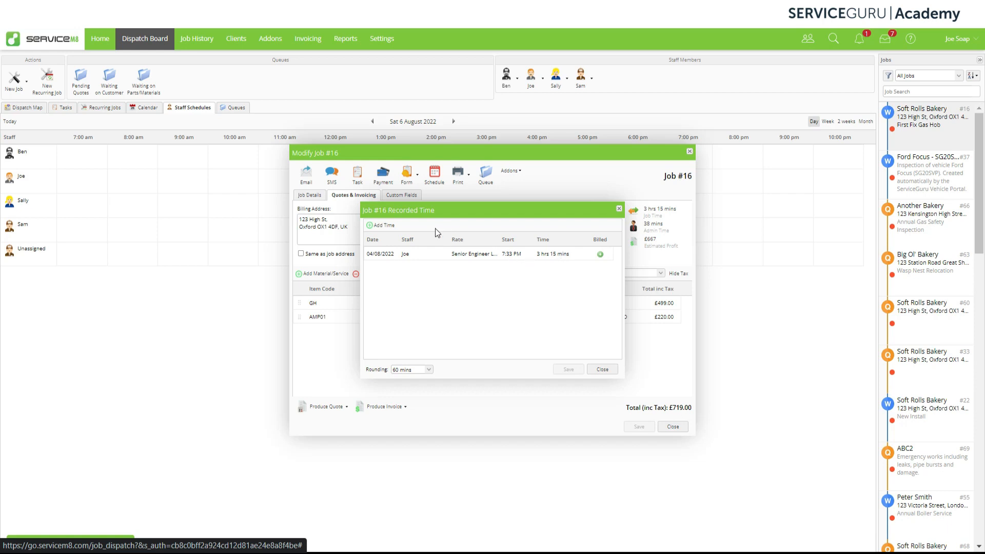
Step: Add a new time entry to the job's recorded time and set its date to 5 August 2022
{"action": "left_click", "coordinate": [391, 226]}
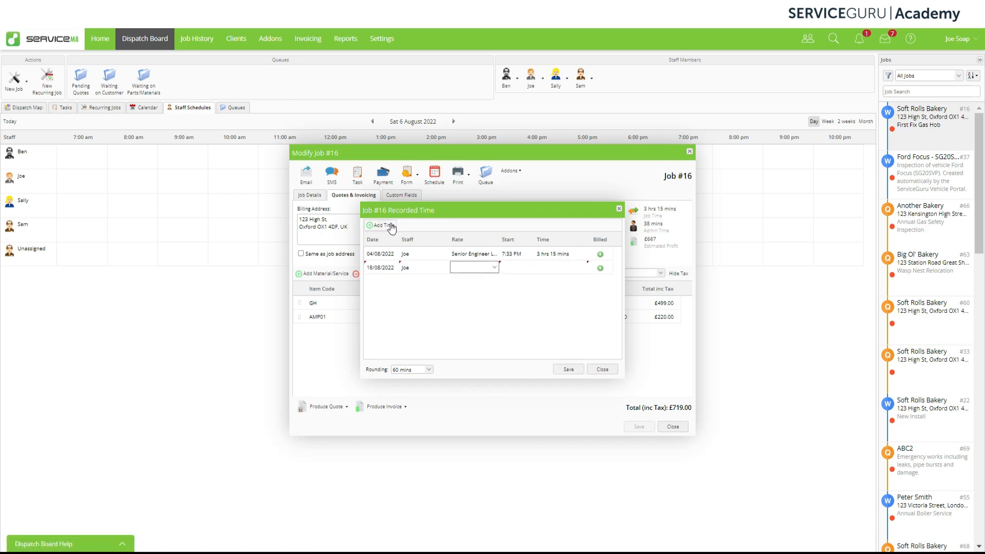
{"action": "left_click", "coordinate": [386, 268]}
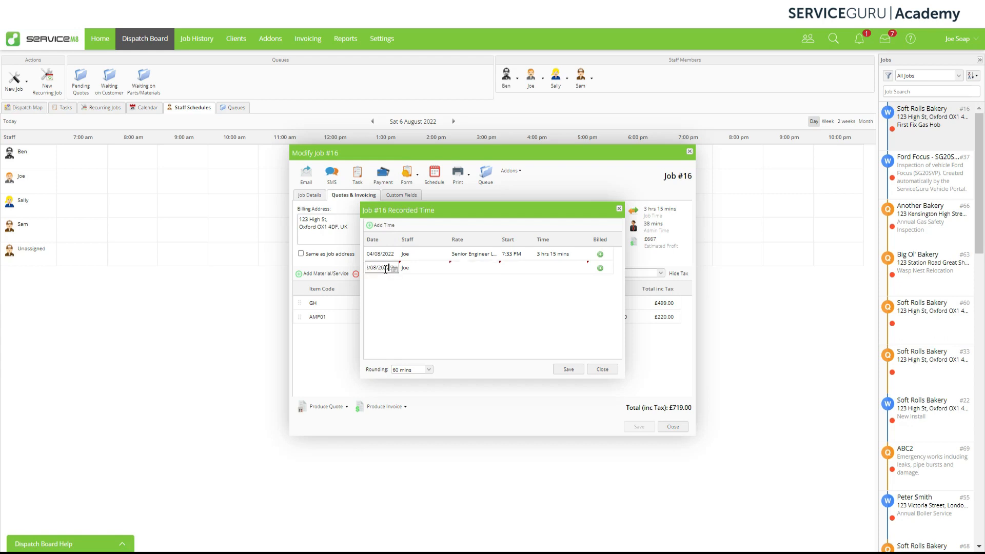
{"action": "left_click", "coordinate": [394, 268]}
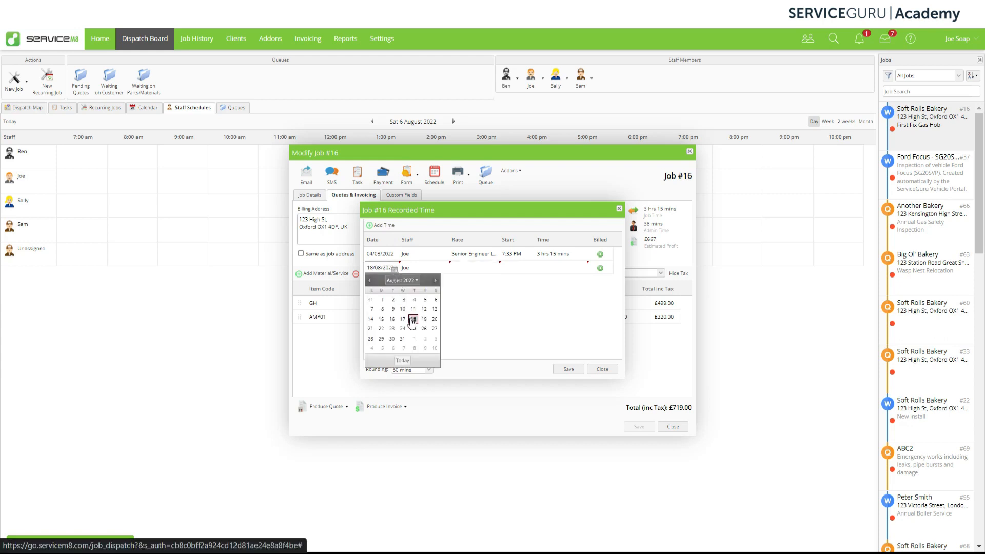
{"action": "left_click", "coordinate": [425, 299]}
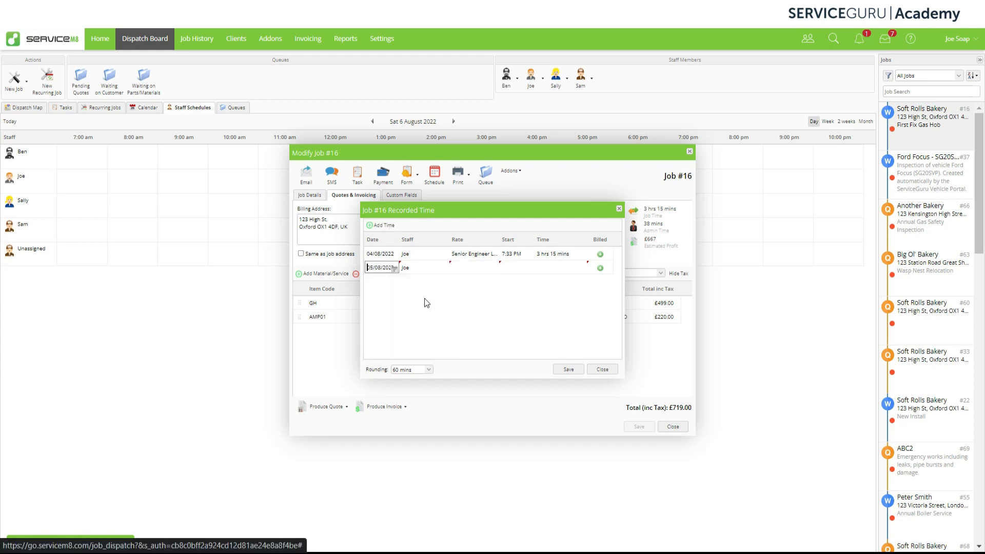
Step: Assign the new time entry to the same staff member as the existing entry, with the Overtime Labour rate
{"action": "left_click", "coordinate": [423, 269]}
{"action": "left_click", "coordinate": [445, 268]}
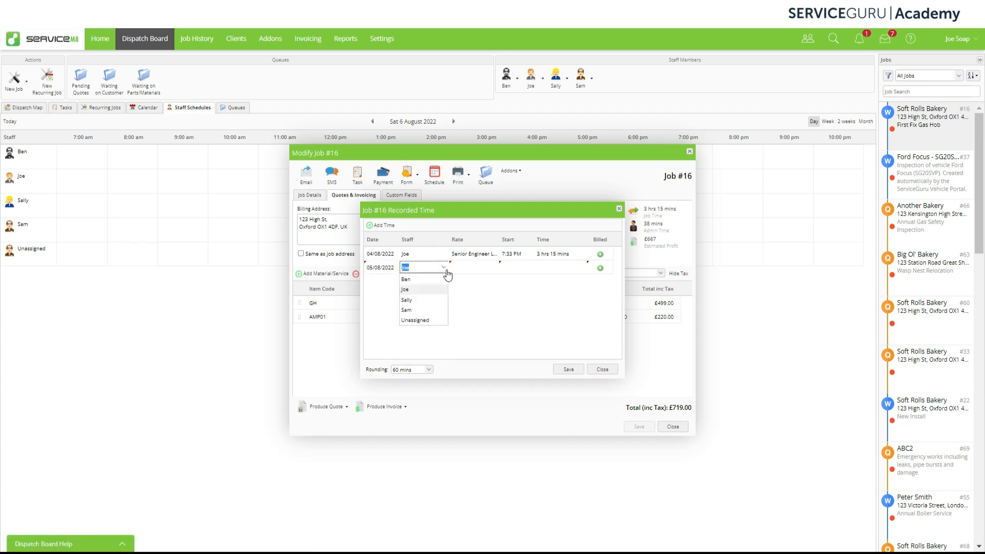
{"action": "left_click", "coordinate": [433, 289]}
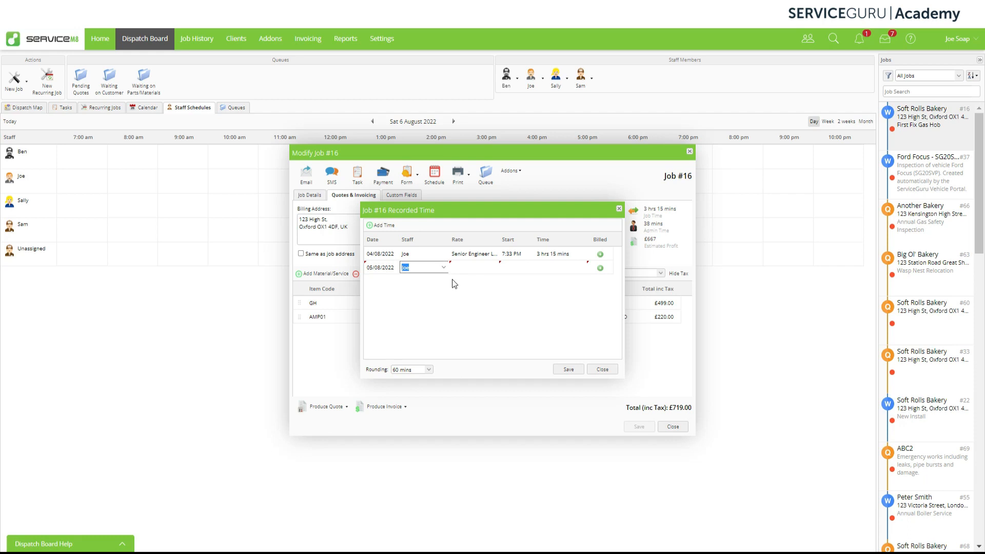
{"action": "left_click", "coordinate": [484, 272]}
{"action": "left_click", "coordinate": [496, 271]}
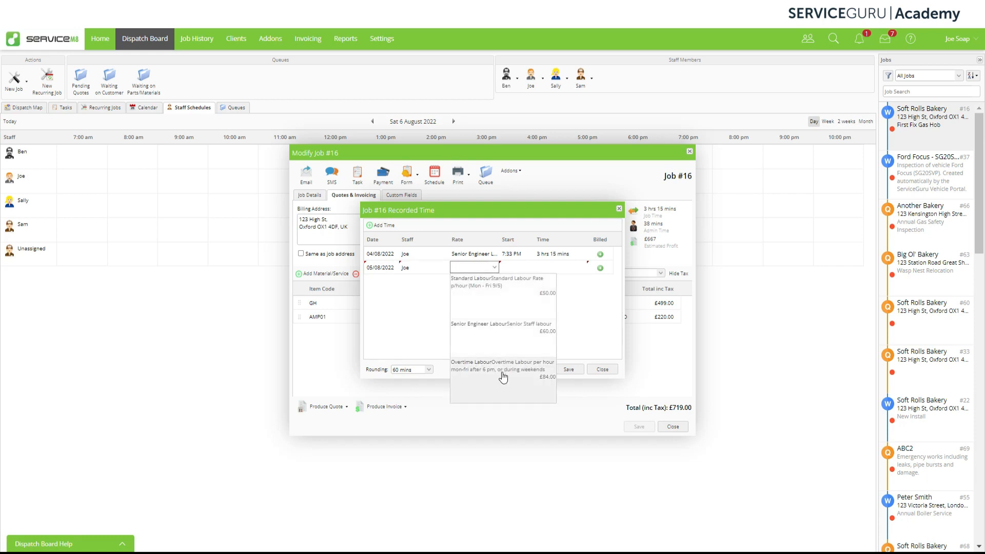
{"action": "left_click", "coordinate": [503, 378]}
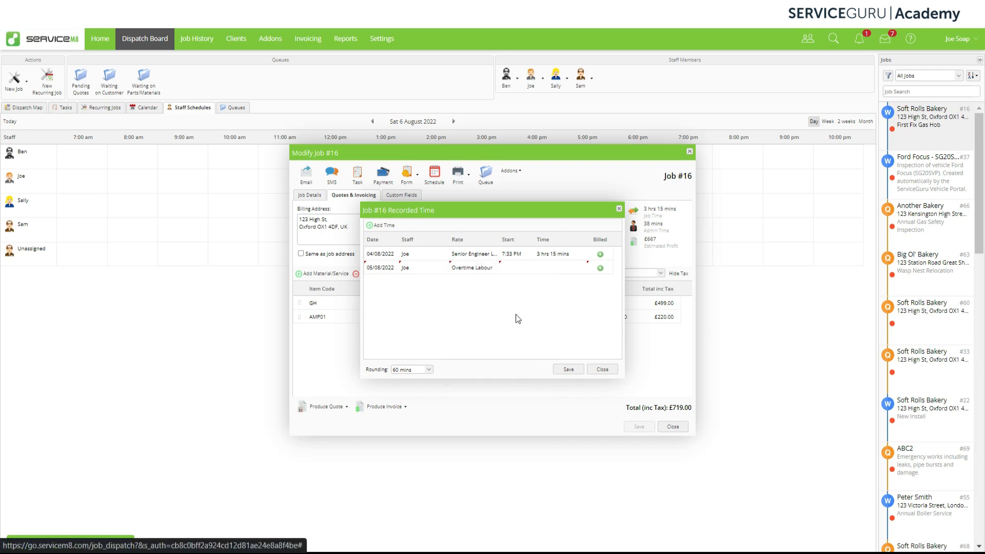
Step: Set the start of the new overtime entry to 8:00 PM
{"action": "left_click", "coordinate": [516, 267]}
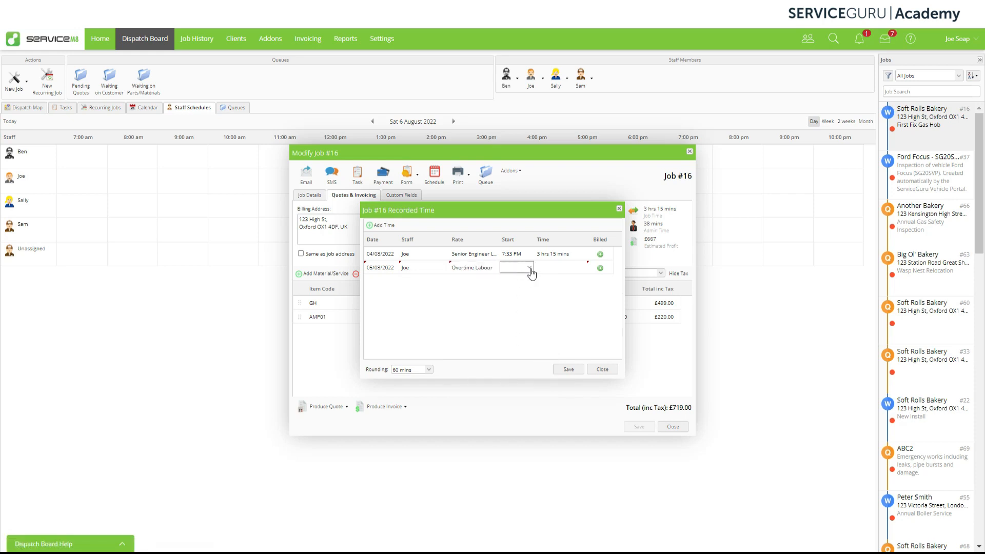
{"action": "left_click", "coordinate": [530, 269]}
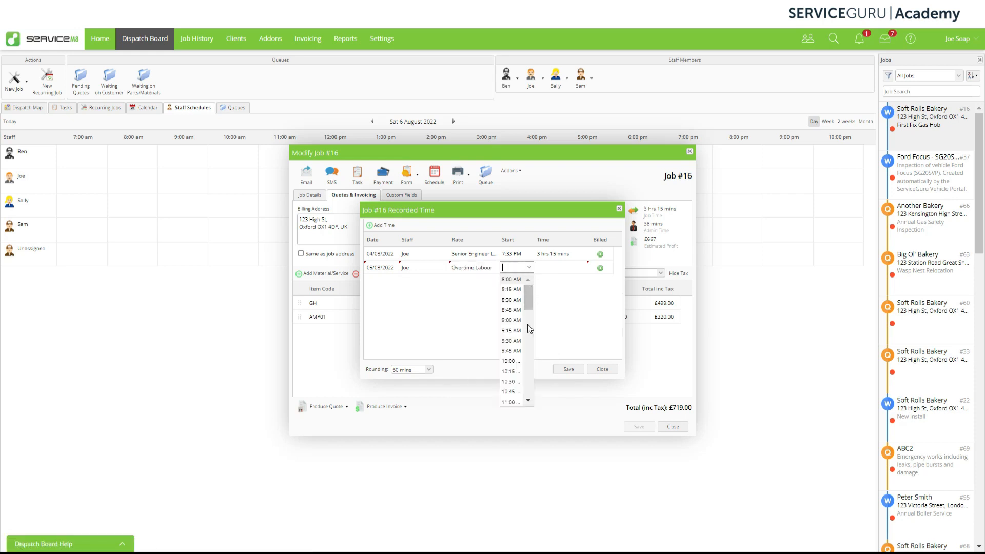
{"action": "left_click_drag", "start_coordinate": [530, 312], "coordinate": [529, 396]}
{"action": "left_click", "coordinate": [510, 338]}
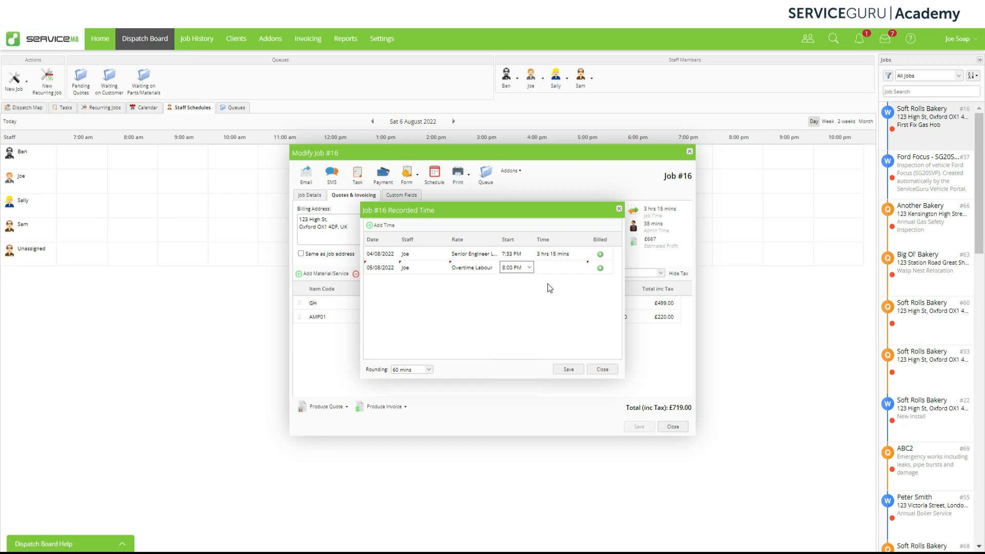
Step: Give the overtime entry a duration of 01:00 and save the recorded time
{"action": "left_click", "coordinate": [550, 267]}
{"action": "left_click", "coordinate": [561, 268]}
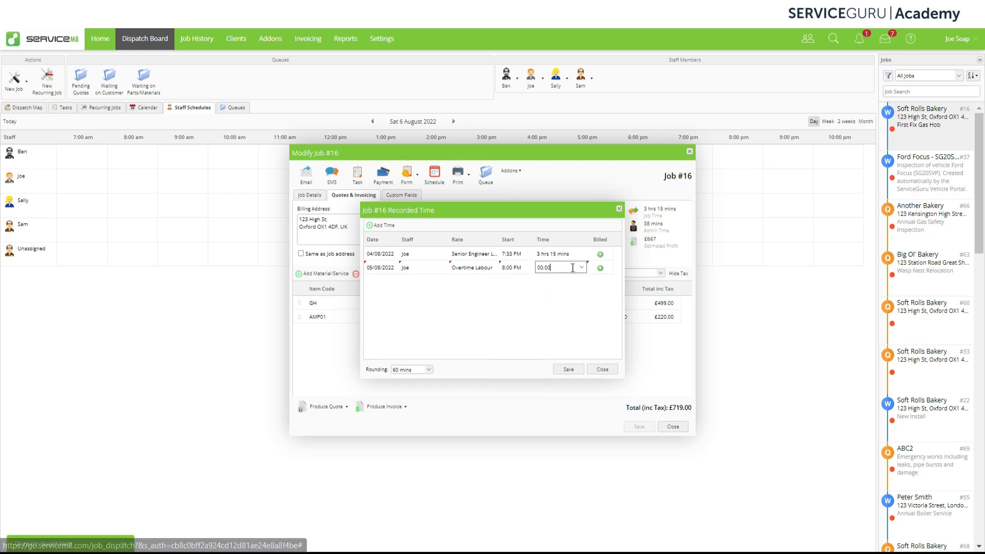
{"action": "left_click", "coordinate": [584, 268]}
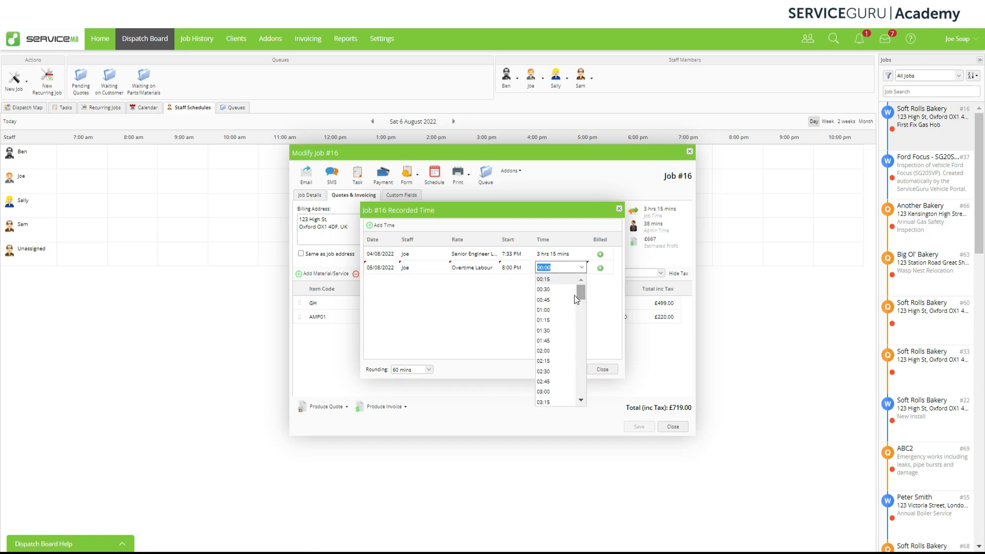
{"action": "left_click", "coordinate": [564, 314]}
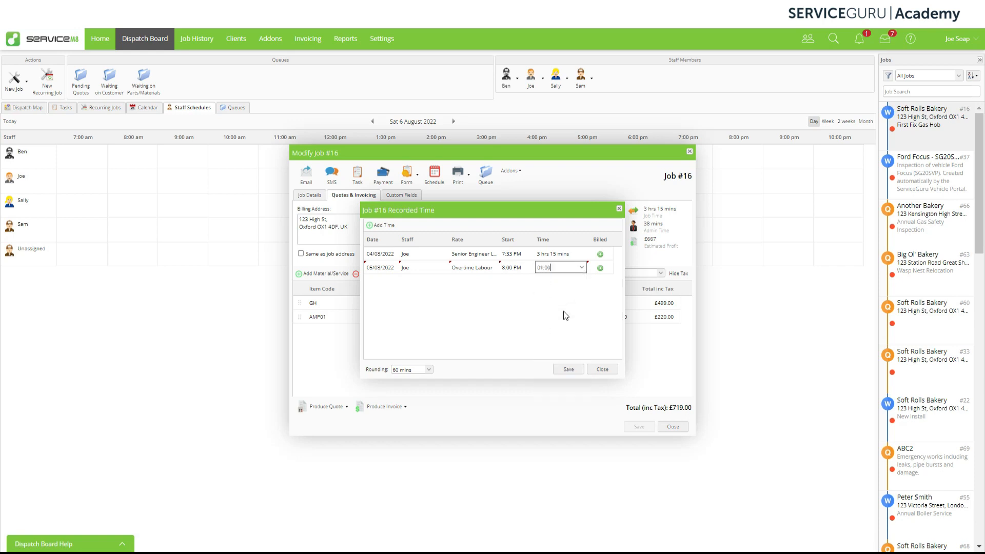
{"action": "left_click", "coordinate": [569, 369]}
Step: Add both recorded time entries to the job's billing, saving the recorded time and the job
{"action": "mouse_move", "coordinate": [650, 232]}
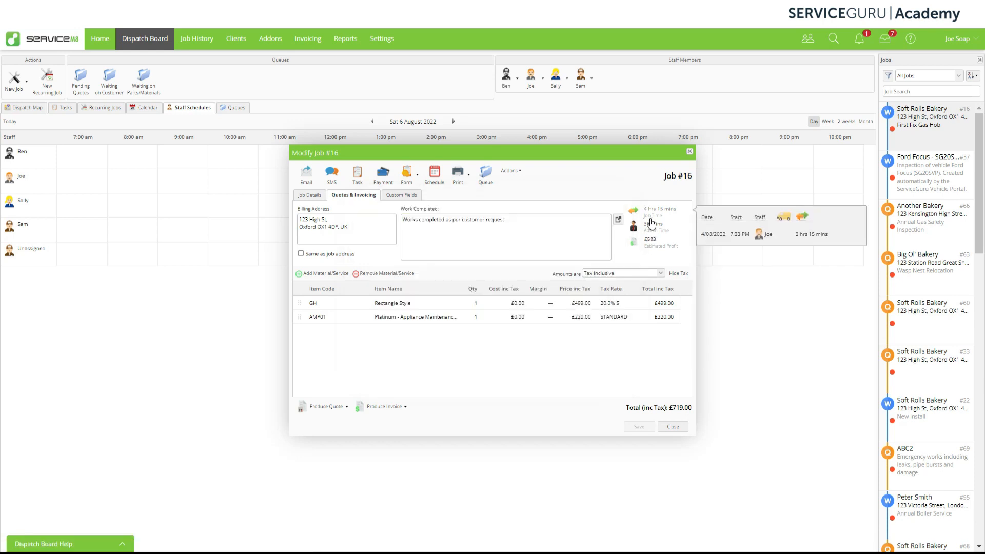
{"action": "left_click", "coordinate": [658, 209]}
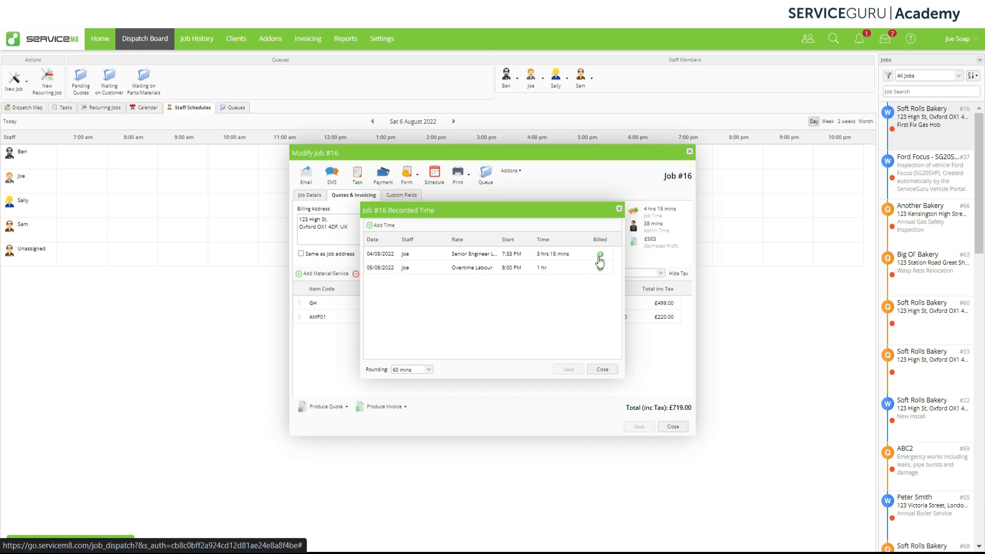
{"action": "left_click", "coordinate": [601, 255]}
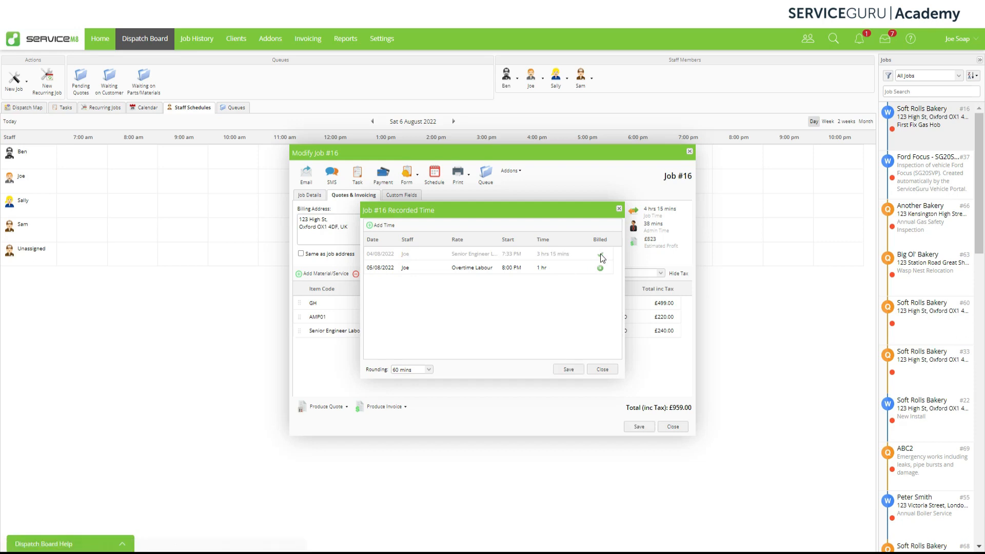
{"action": "left_click", "coordinate": [601, 268]}
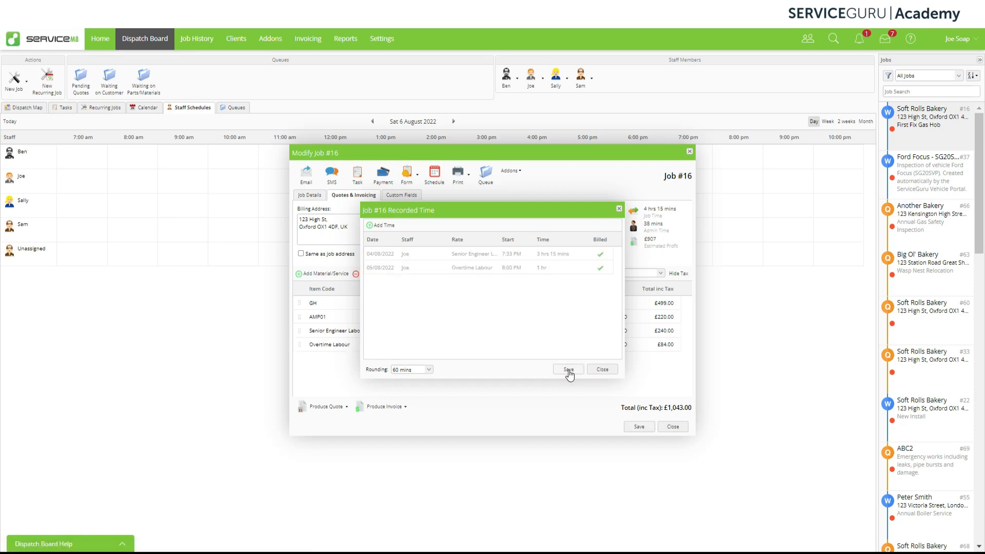
{"action": "left_click", "coordinate": [570, 370]}
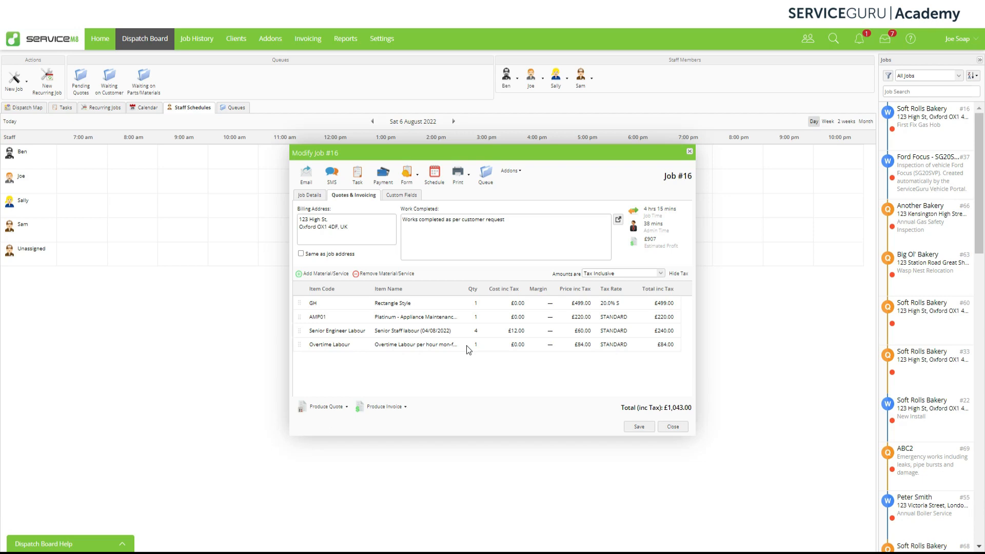
{"action": "left_click", "coordinate": [638, 426]}
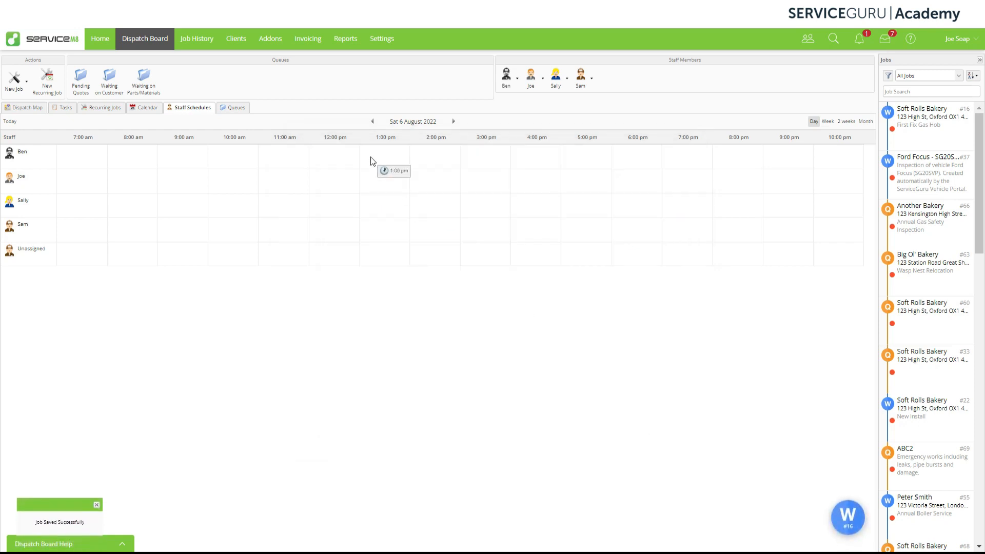
Step: Open the report settings of the ServiceGuru Timesheets & Expenses addon
{"action": "left_click", "coordinate": [274, 41]}
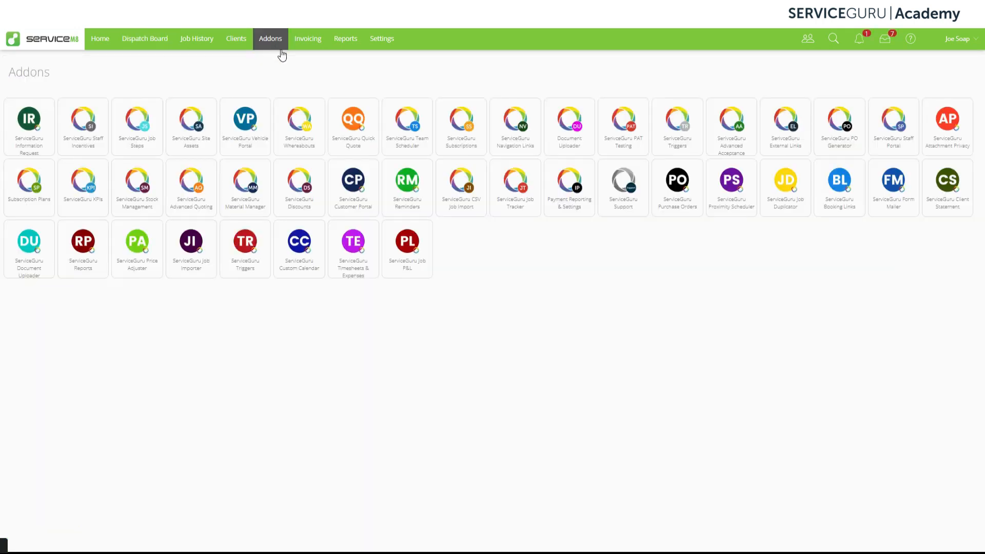
{"action": "left_click", "coordinate": [348, 252]}
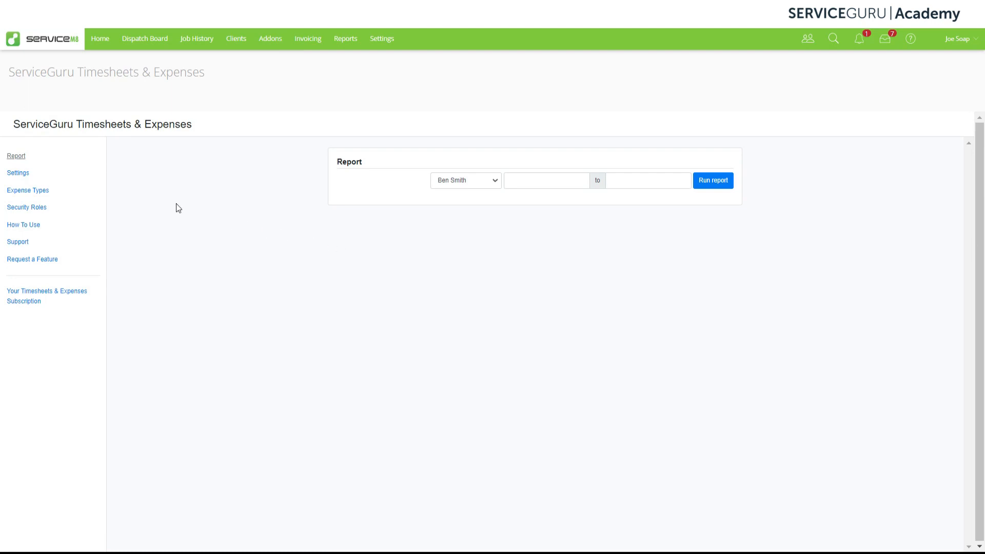
{"action": "left_click", "coordinate": [29, 179]}
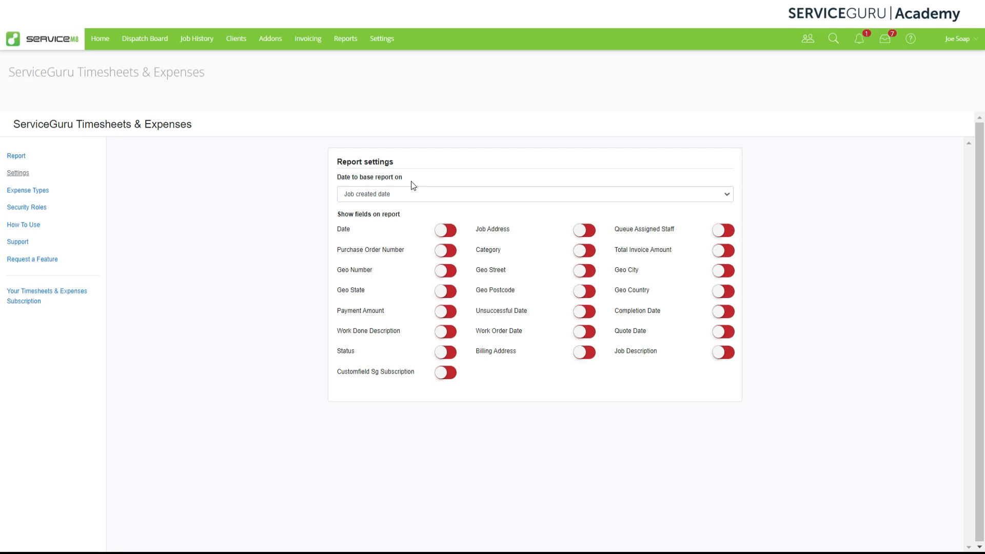
Step: Base the report on Recorded Date and show the Status and Category fields on it
{"action": "left_click", "coordinate": [418, 195]}
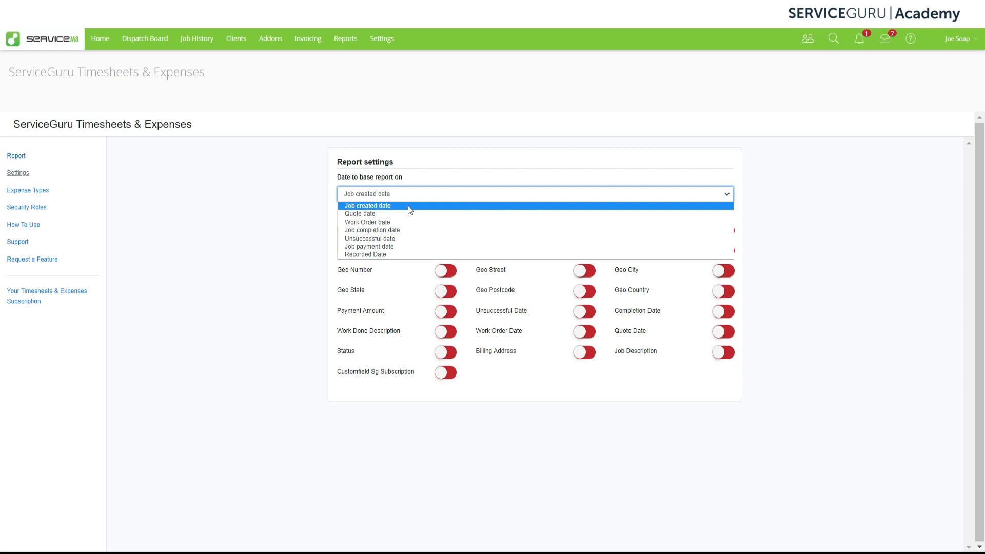
{"action": "left_click", "coordinate": [401, 256]}
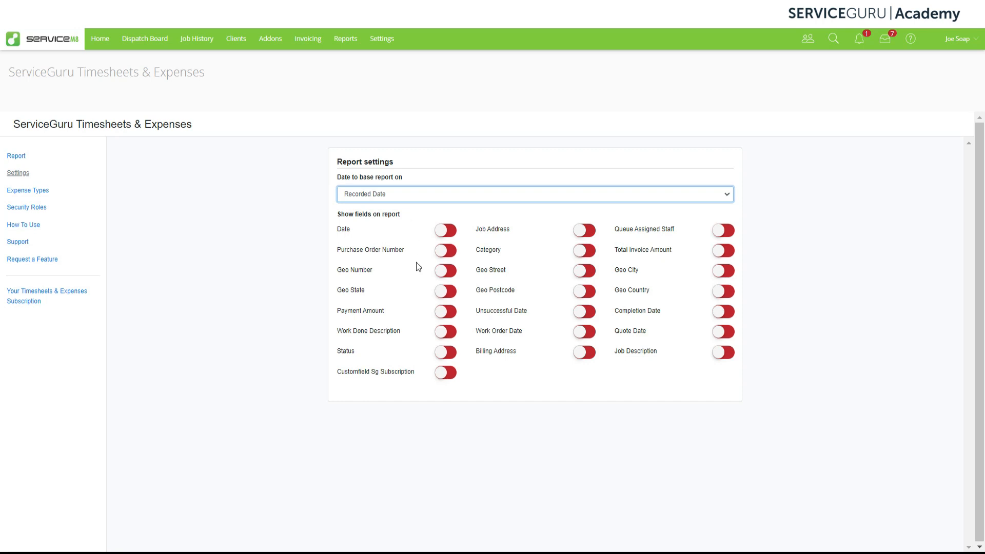
{"action": "left_click", "coordinate": [445, 354]}
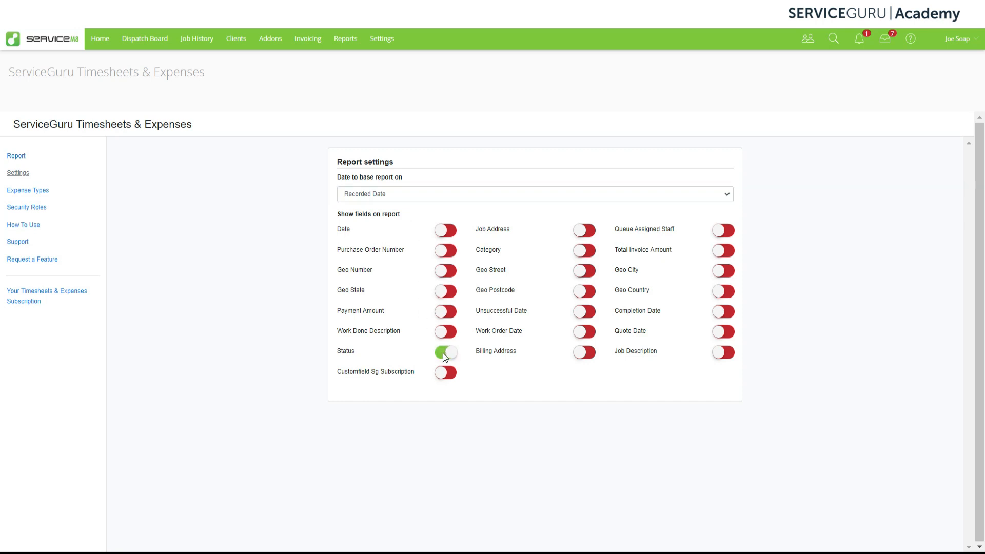
{"action": "left_click", "coordinate": [586, 253]}
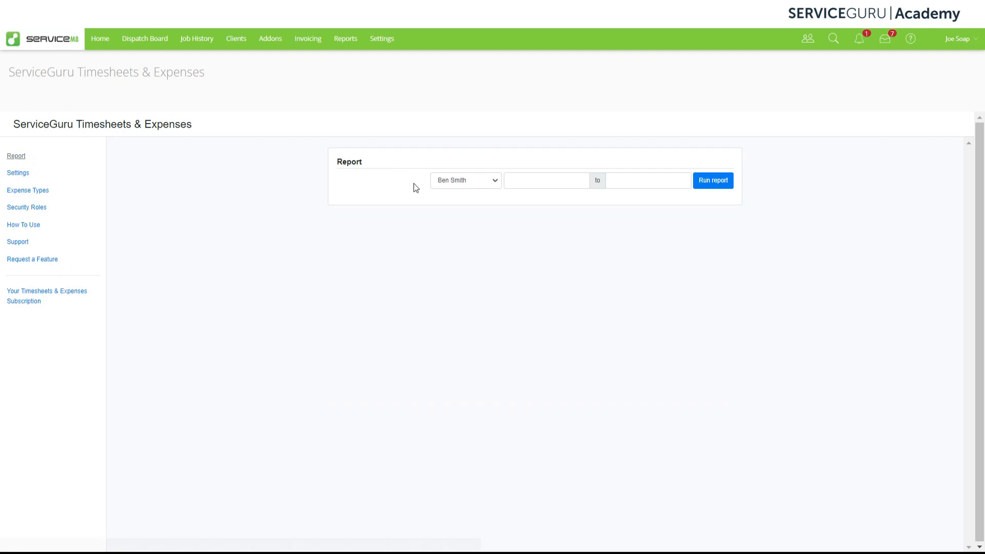
Step: Run the timesheets and expenses report for the staff member with the recorded time, from 1st Aug 2022 to 31st Aug 2022, and view its summary
{"action": "left_click", "coordinate": [491, 183]}
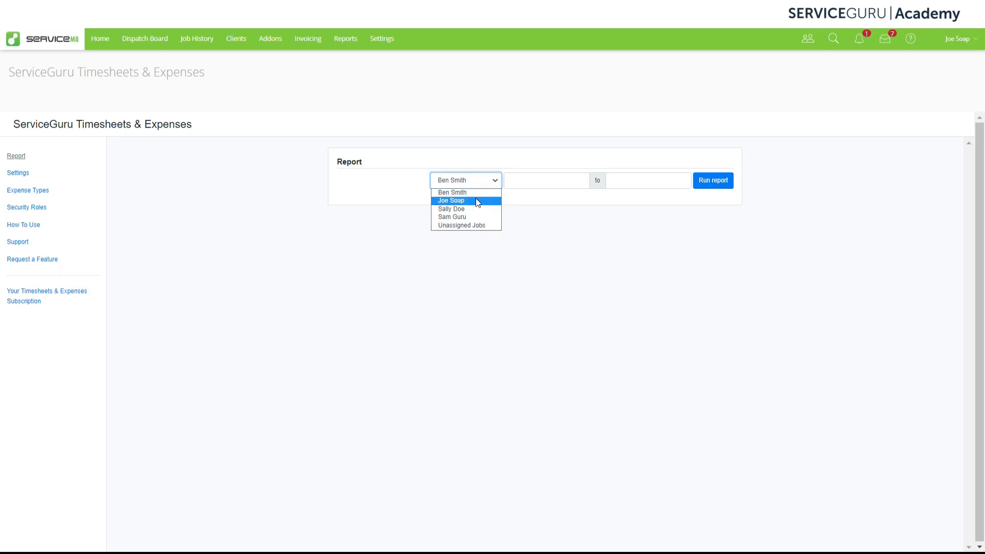
{"action": "left_click", "coordinate": [475, 201]}
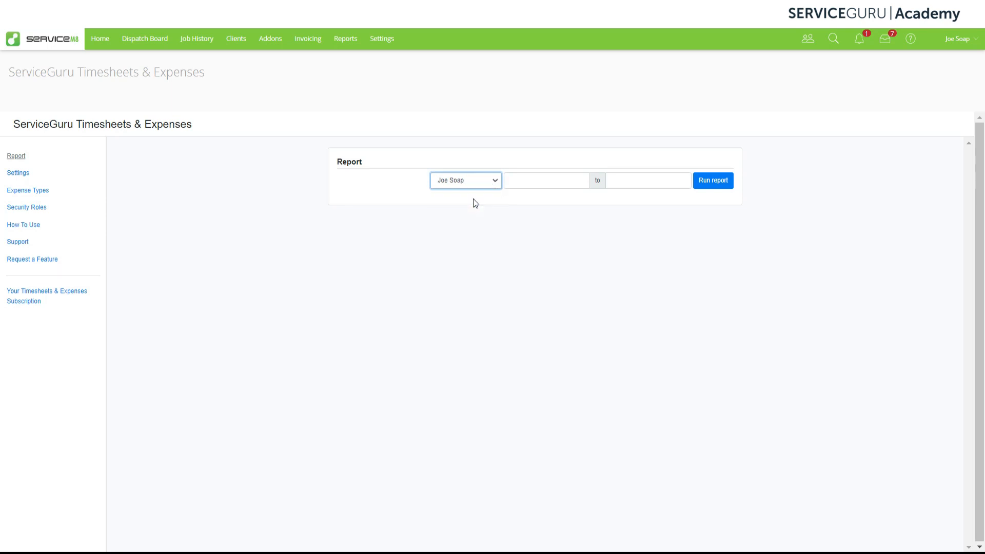
{"action": "left_click", "coordinate": [546, 181]}
{"action": "left_click", "coordinate": [520, 225]}
{"action": "left_click", "coordinate": [666, 180]}
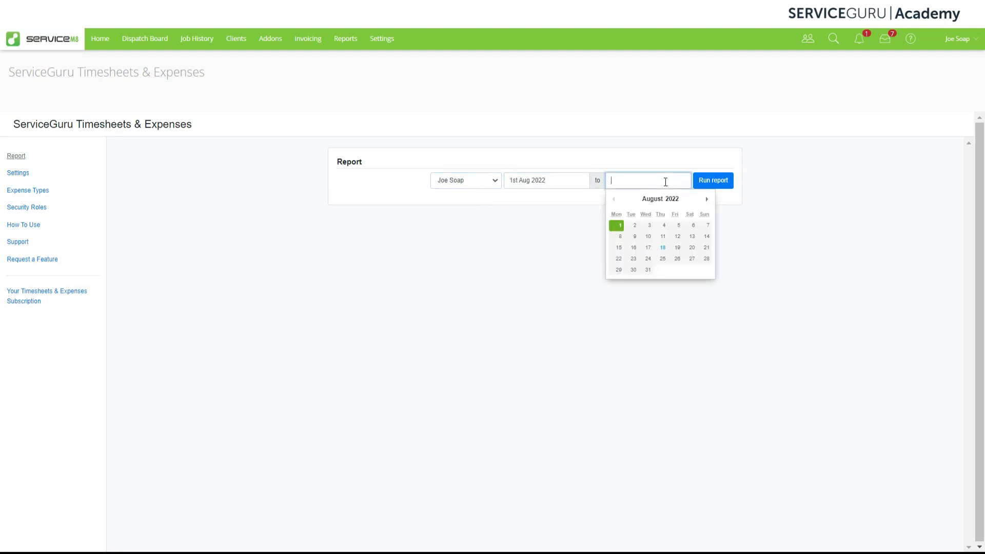
{"action": "left_click", "coordinate": [650, 270]}
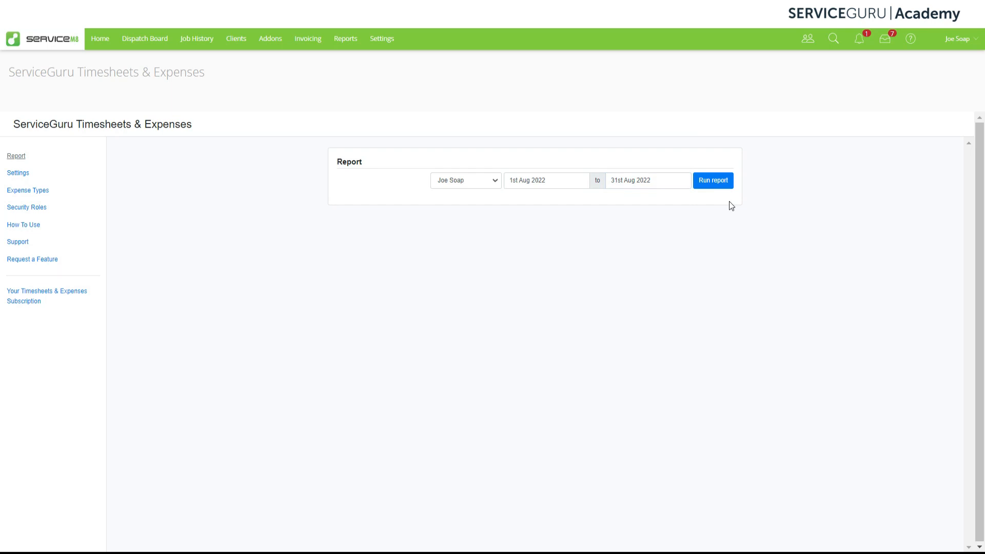
{"action": "left_click", "coordinate": [722, 186]}
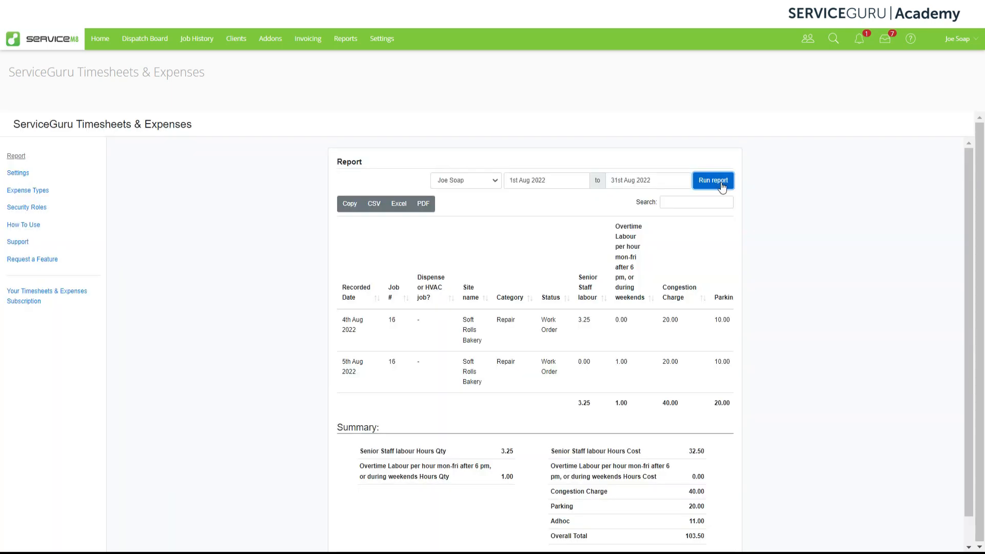
{"action": "scroll", "coordinate": [728, 182], "scroll_direction": "down", "scroll_amount": 1}
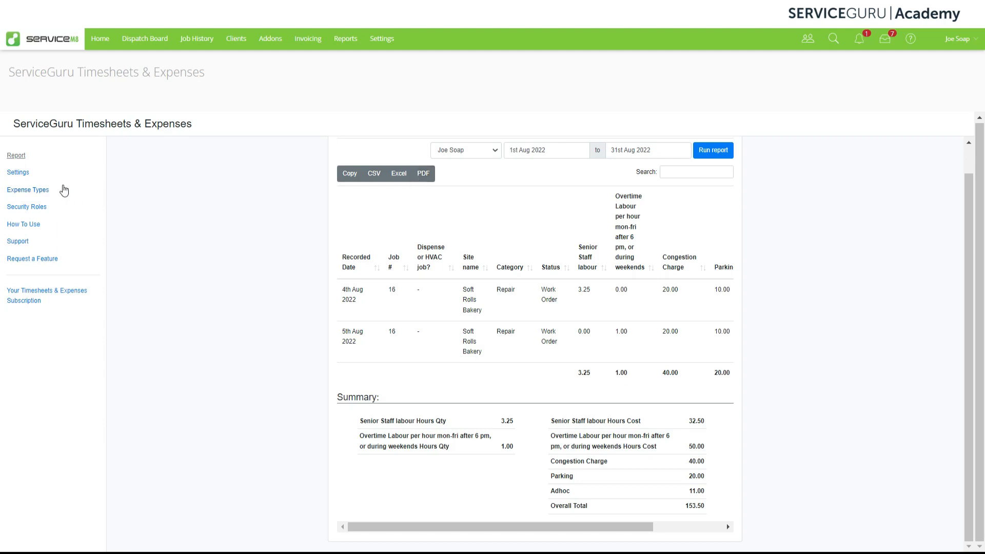
Step: Create a new expense type named "Lunch voucher" that requires a note
{"action": "left_click", "coordinate": [40, 194]}
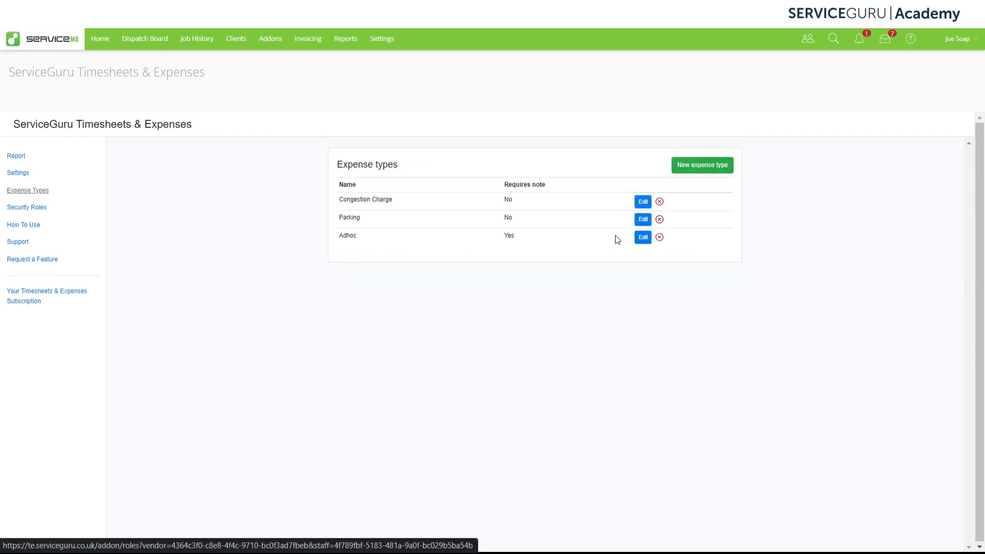
{"action": "left_click", "coordinate": [692, 170]}
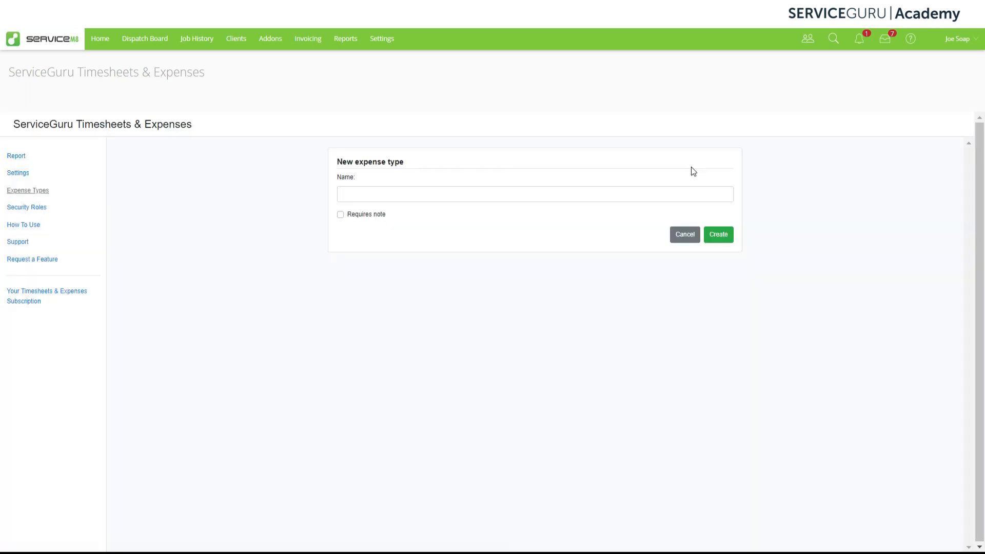
{"action": "left_click", "coordinate": [351, 192]}
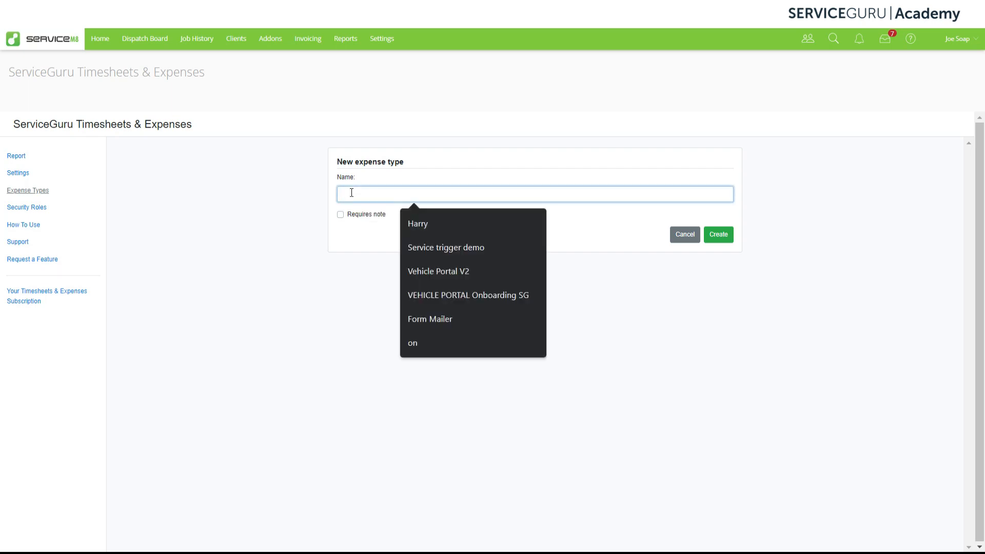
{"action": "type", "text": "Lunch voucher"}
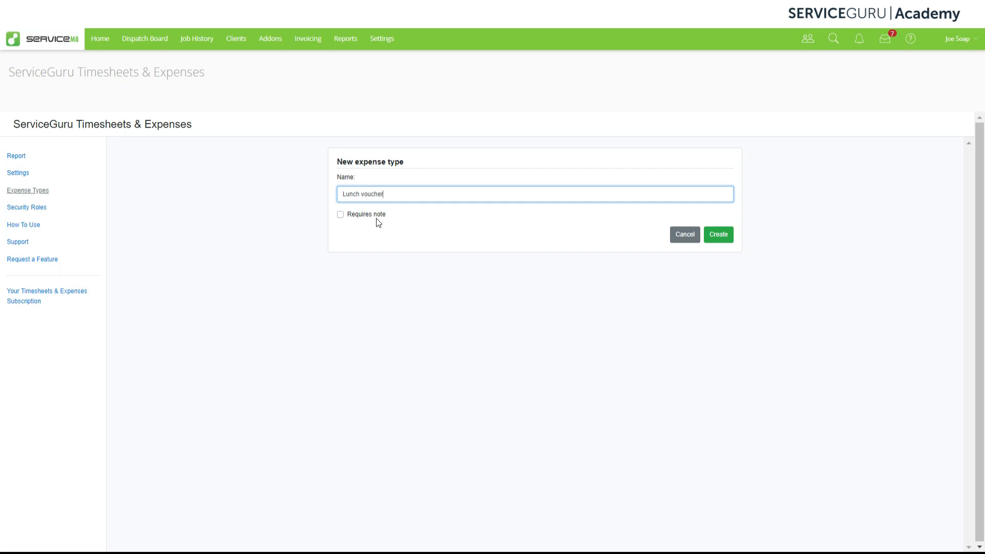
{"action": "left_click", "coordinate": [340, 215]}
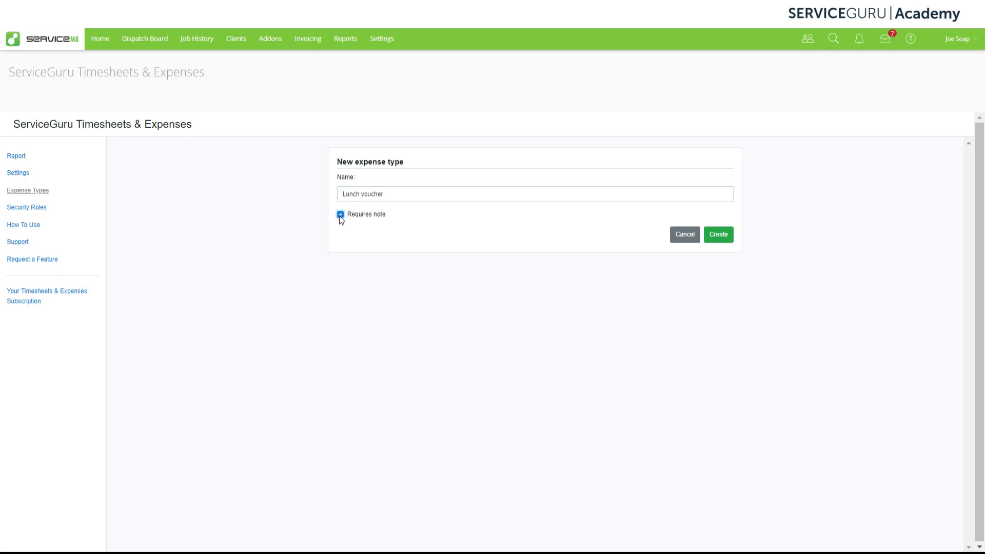
{"action": "left_click", "coordinate": [730, 241]}
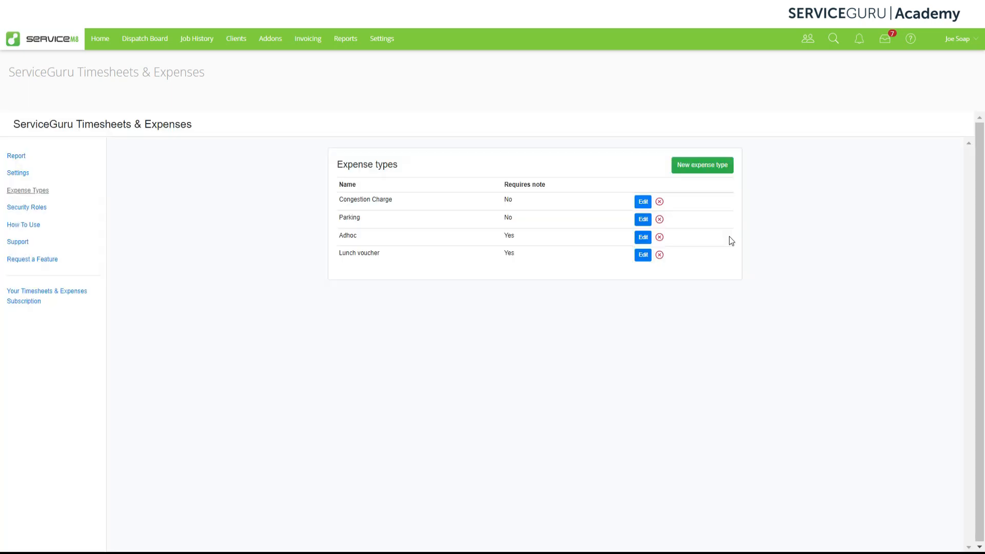